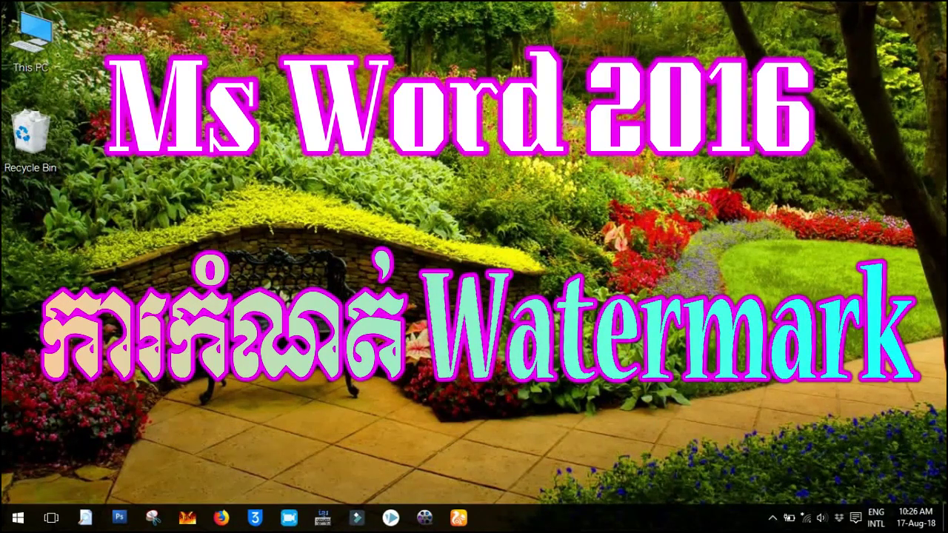
Step: Launch Word 2016 from the Windows Start menu
click(18, 518)
click(52, 212)
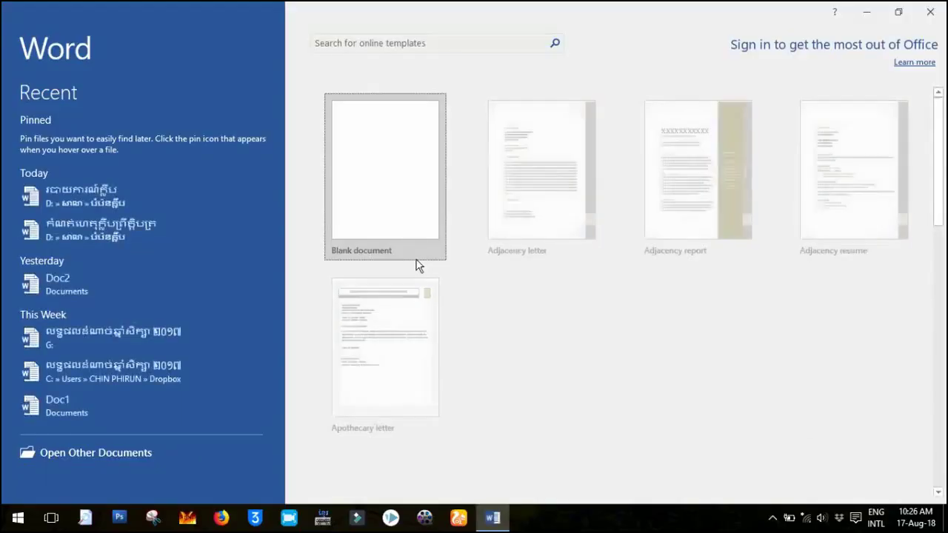
Step: Create a blank document and bring up the Page Borders settings from the Design tab
click(381, 191)
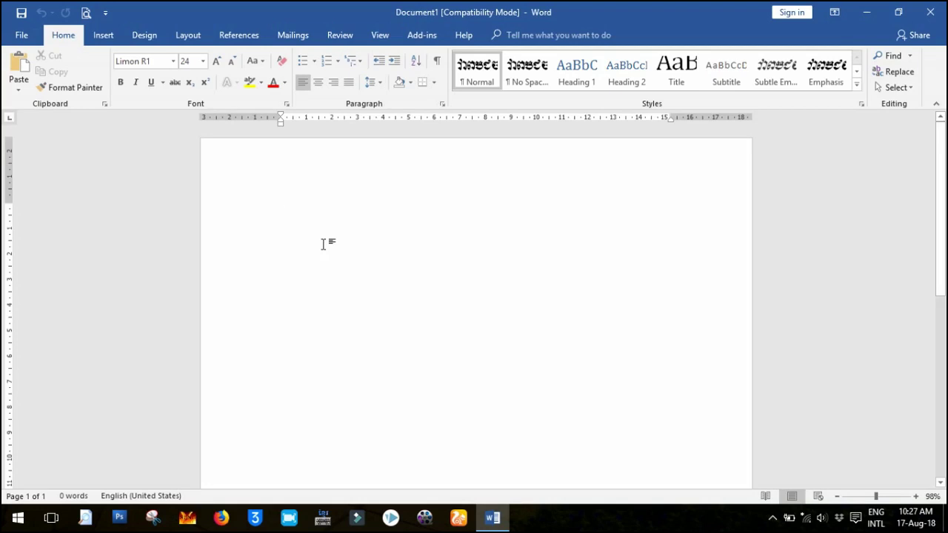
click(147, 36)
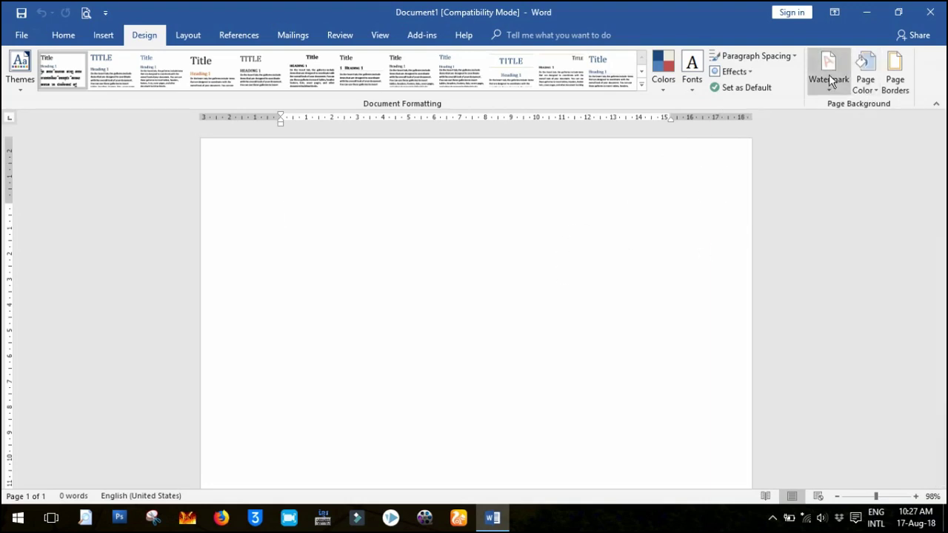
click(904, 83)
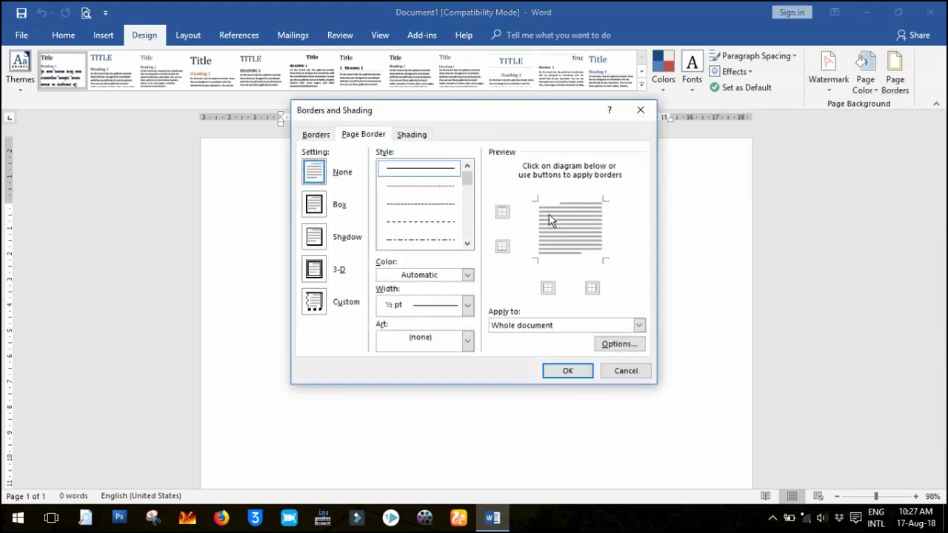
click(464, 234)
click(436, 221)
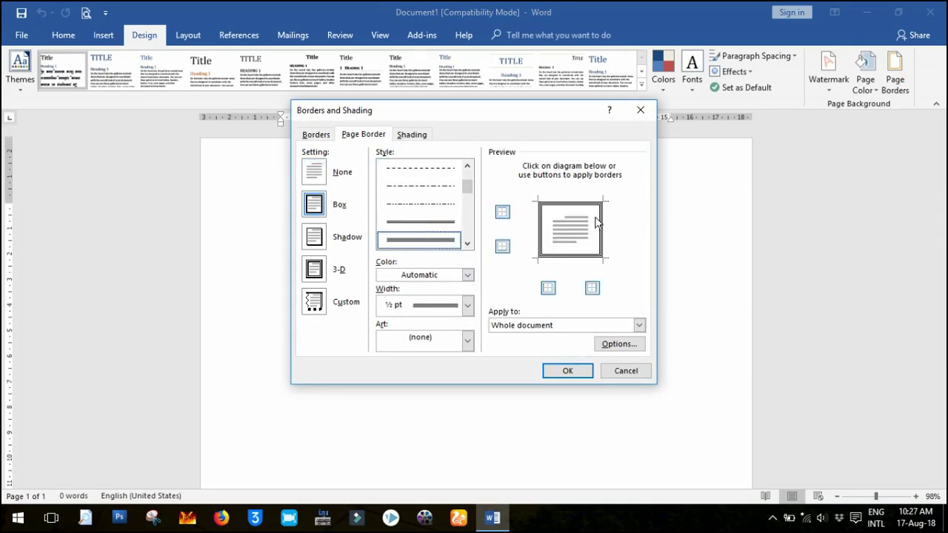
click(563, 370)
click(890, 83)
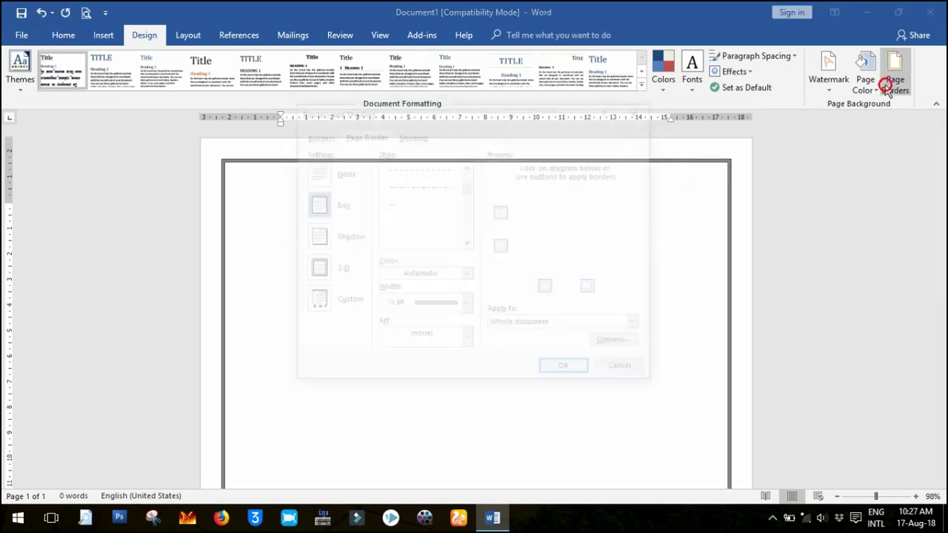
click(454, 342)
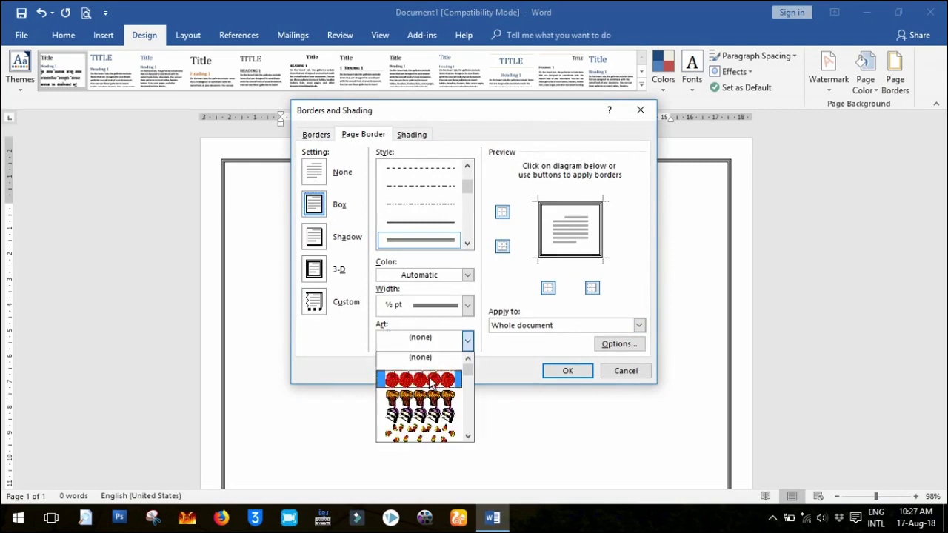
click(467, 406)
click(468, 406)
click(467, 406)
click(467, 405)
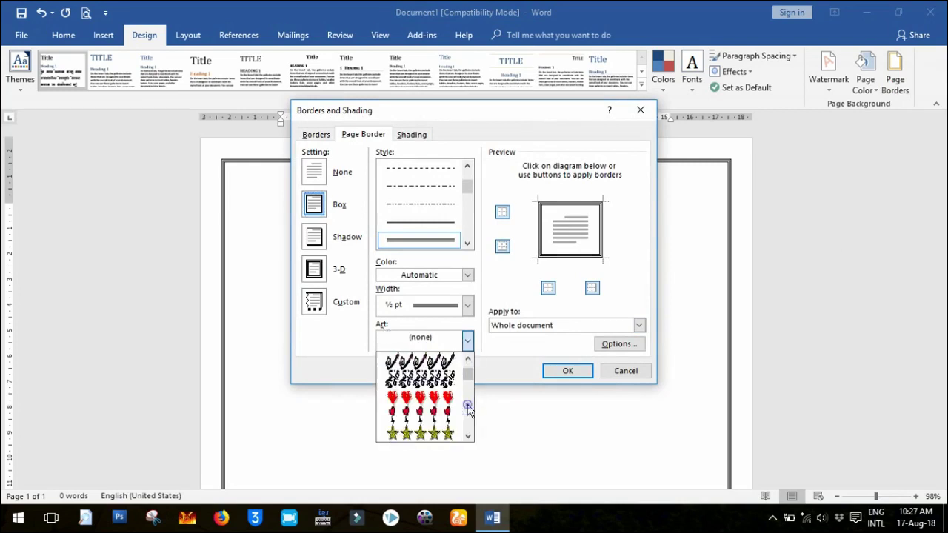
click(467, 361)
click(467, 360)
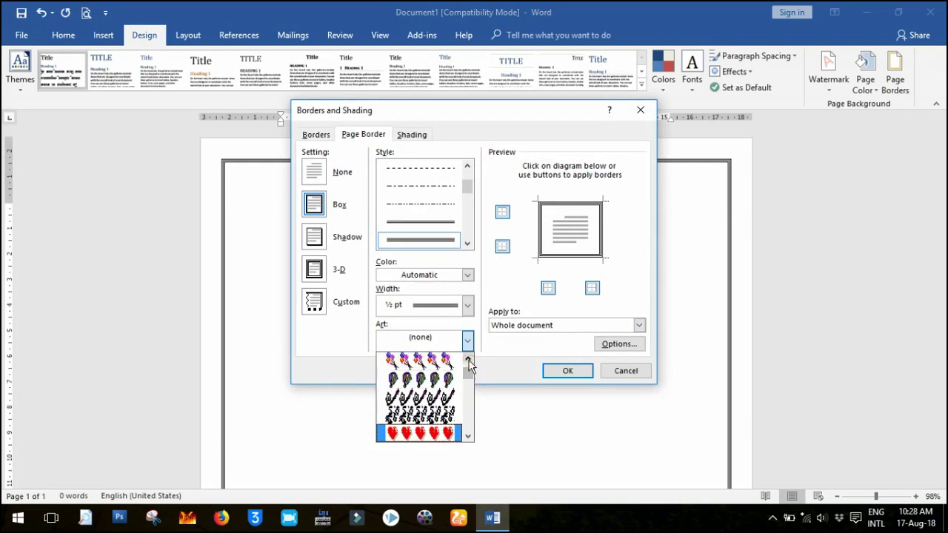
click(436, 361)
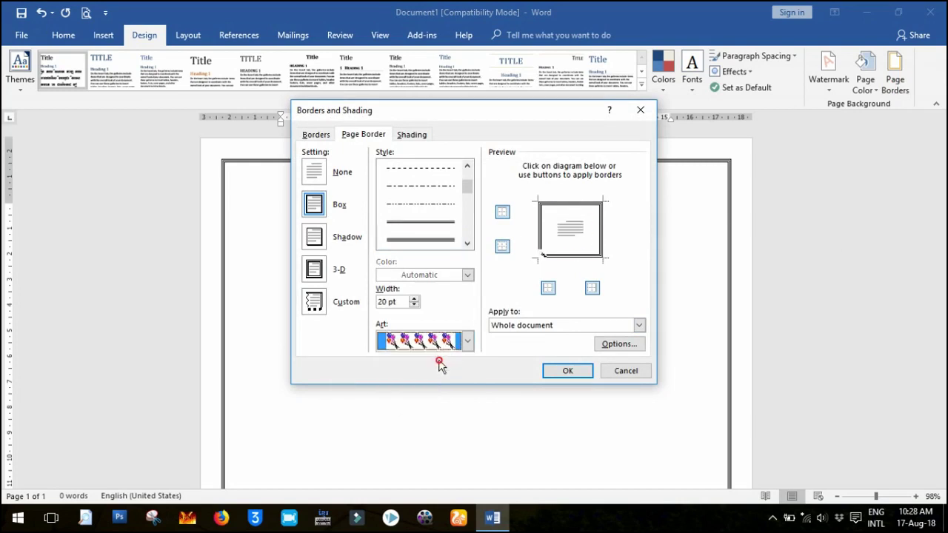
click(415, 299)
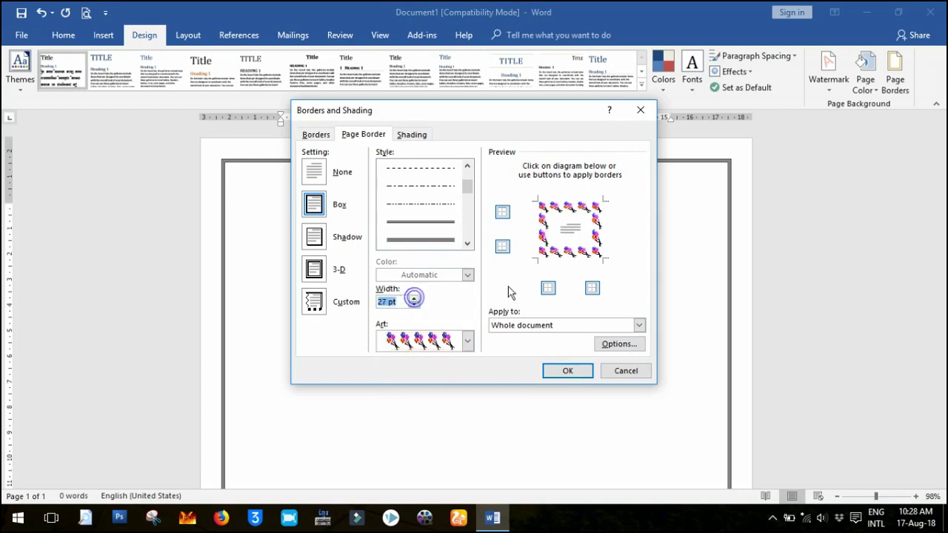
click(567, 371)
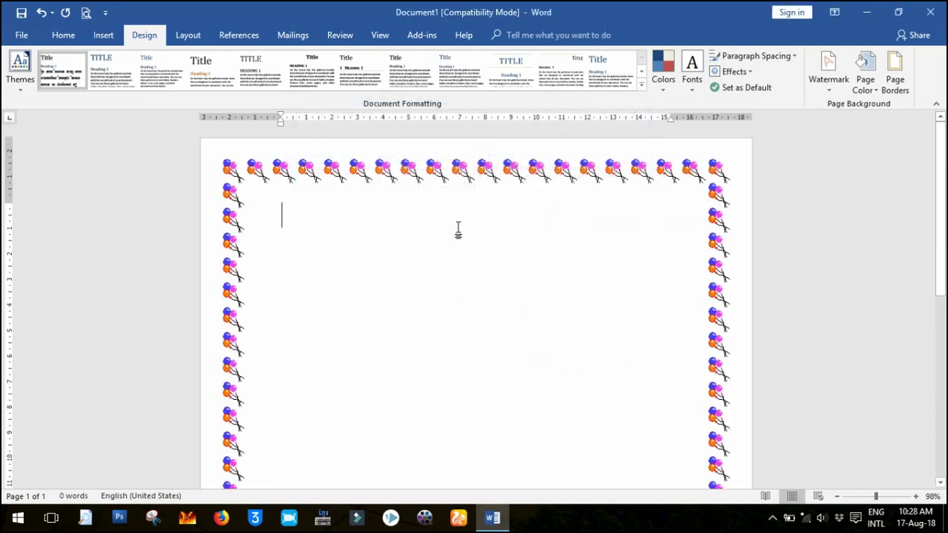
click(897, 82)
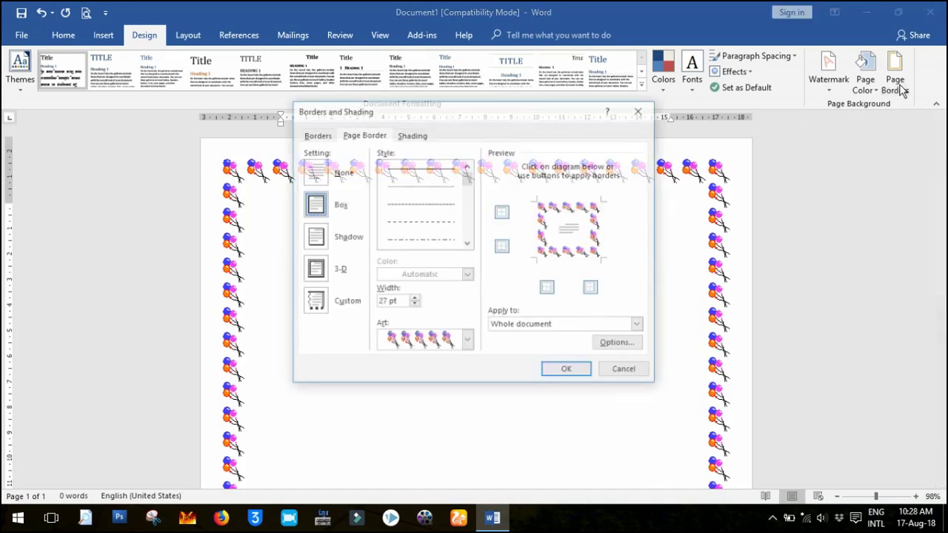
click(315, 173)
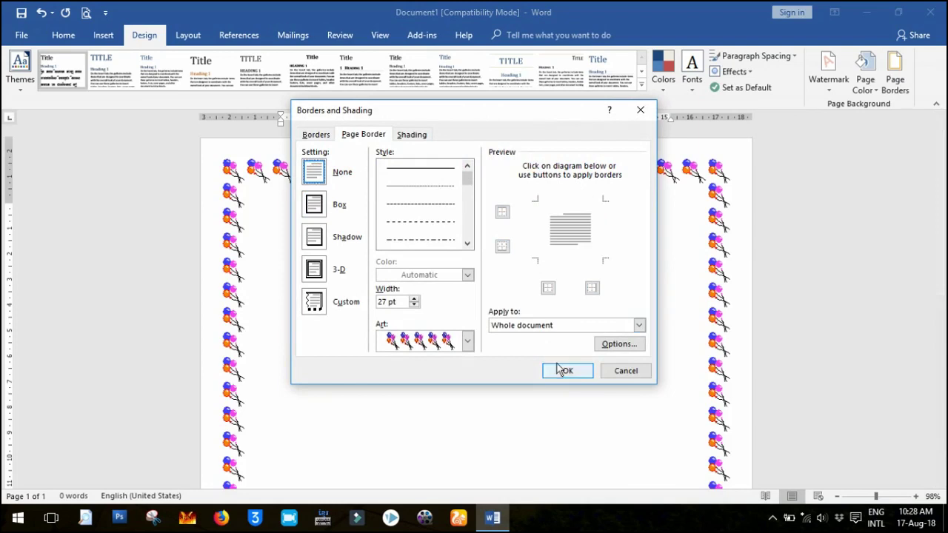
click(559, 368)
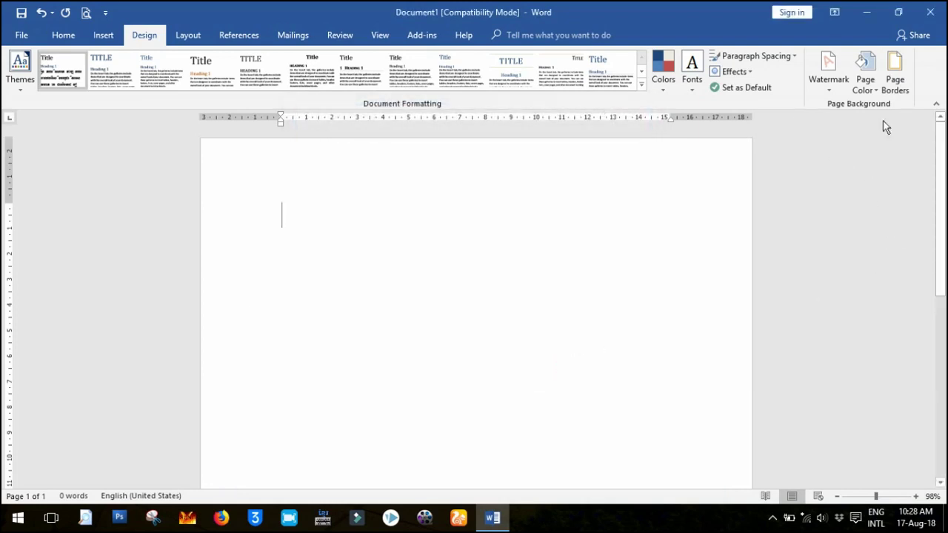
click(872, 83)
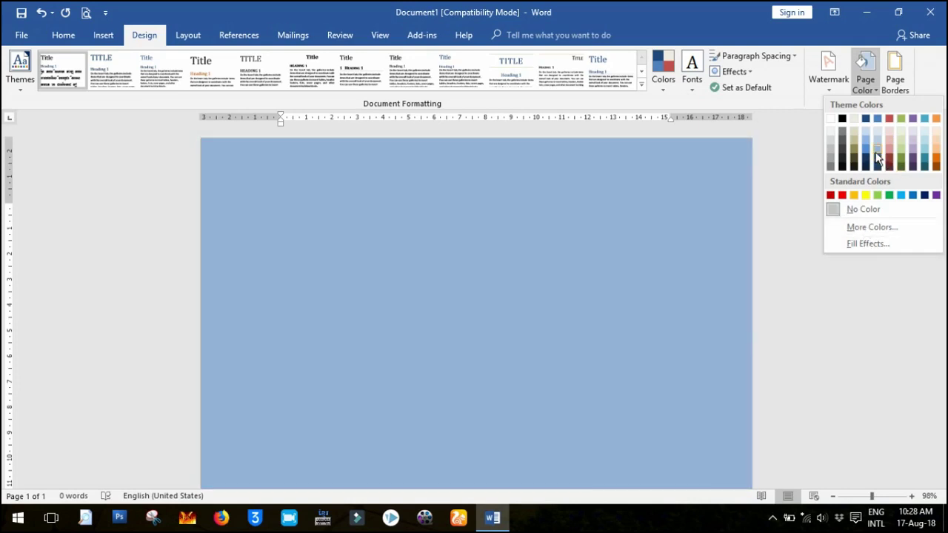
Step: Try a light blue page colour, reset it to No Color, and show the built-in watermarks
click(876, 152)
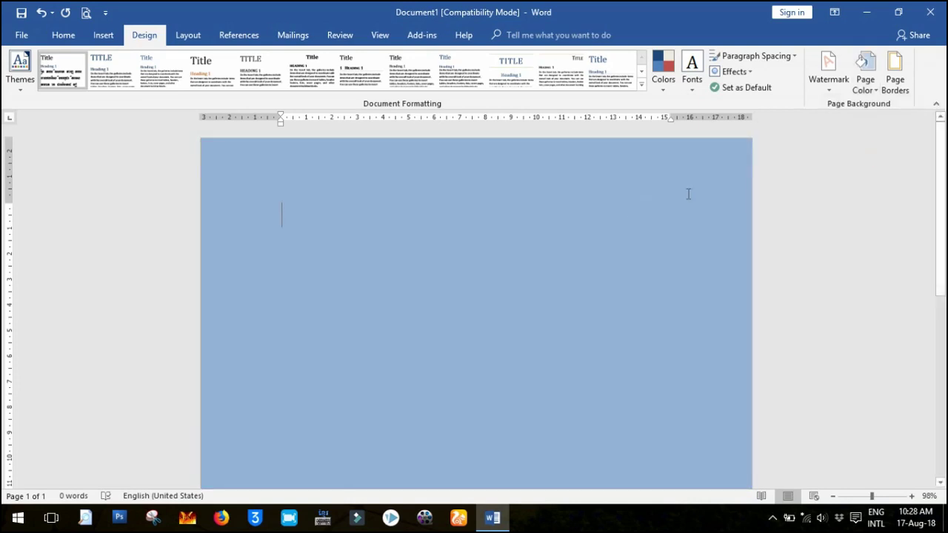
click(865, 83)
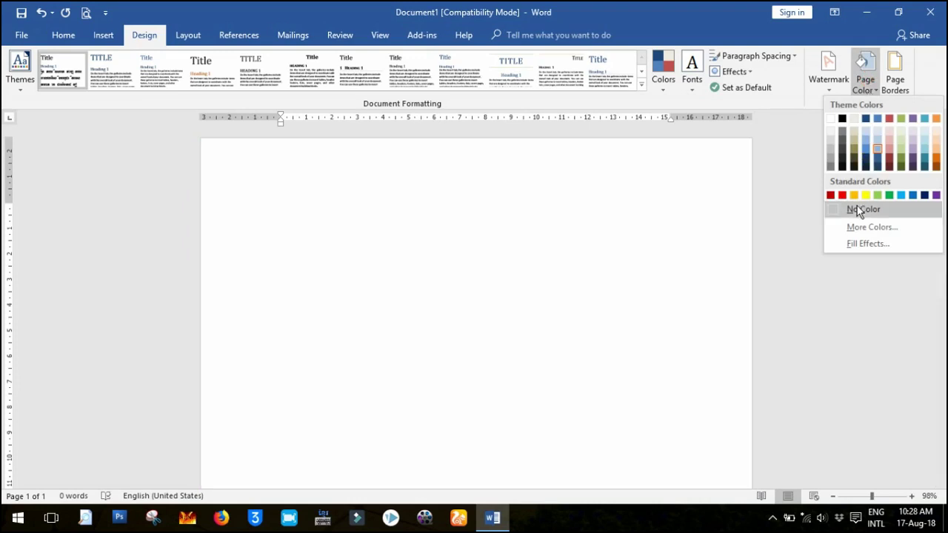
click(857, 209)
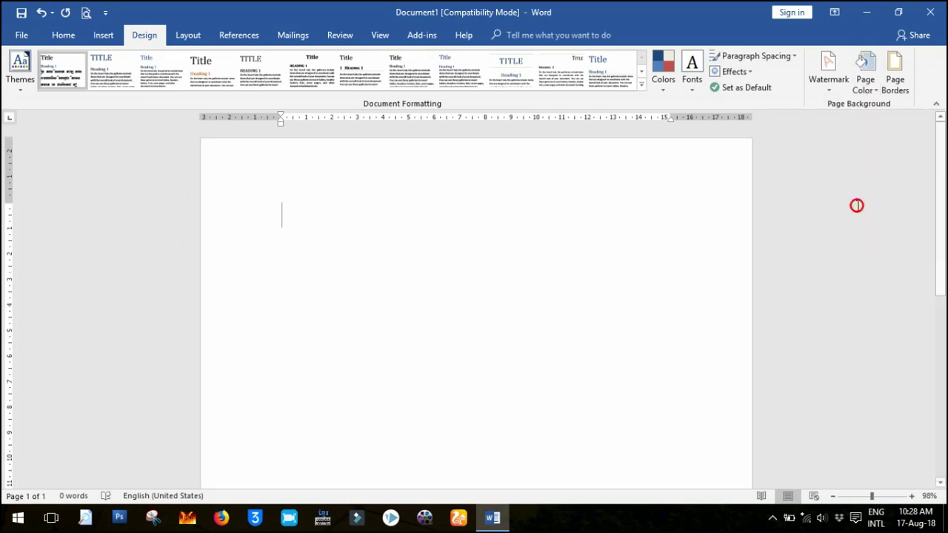
click(830, 80)
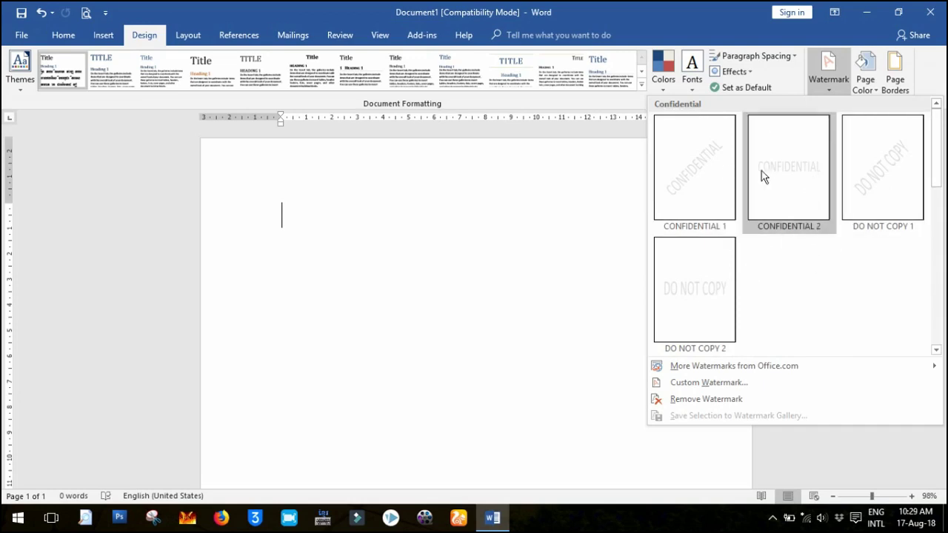
click(868, 187)
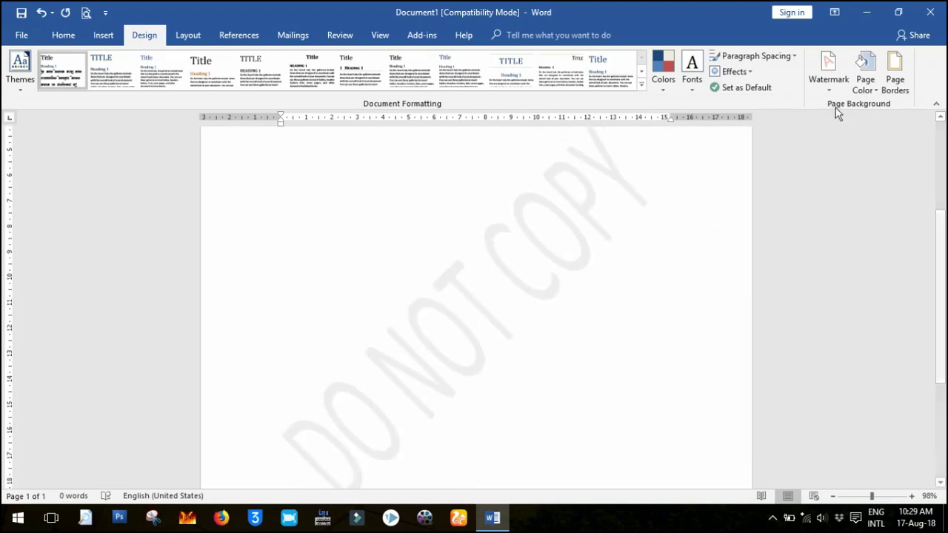
click(829, 78)
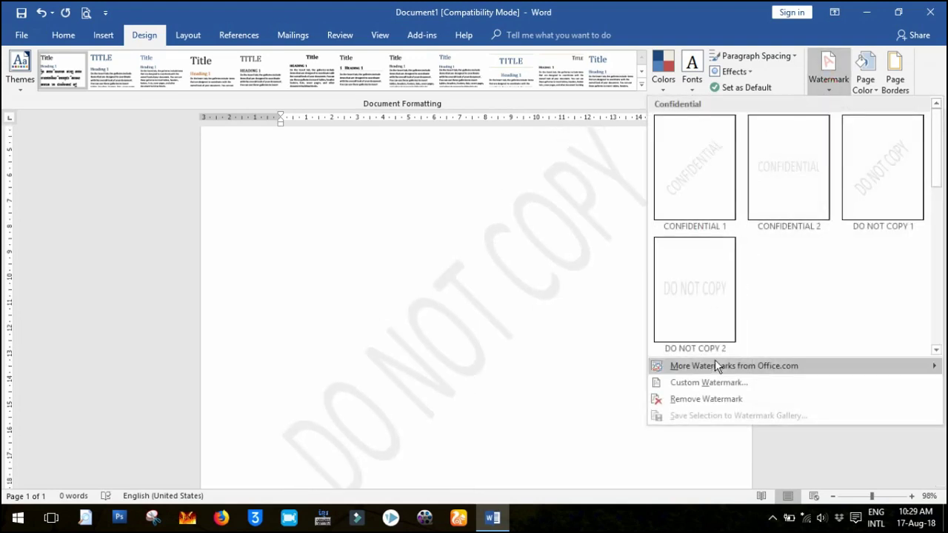
click(730, 400)
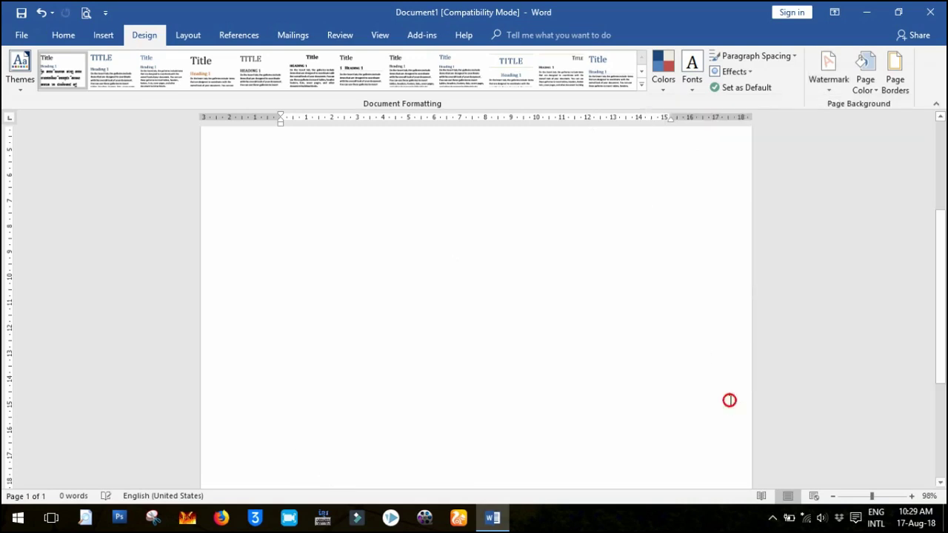
click(822, 88)
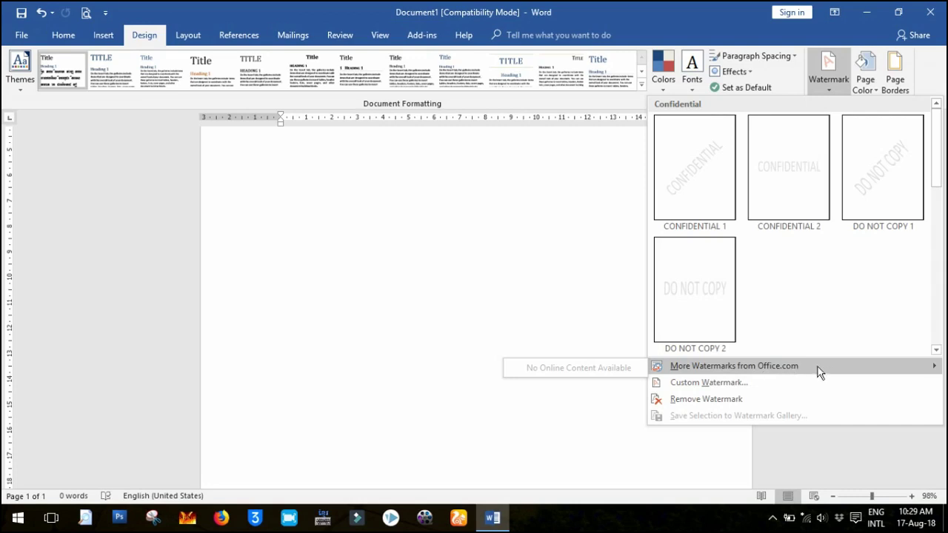
click(762, 382)
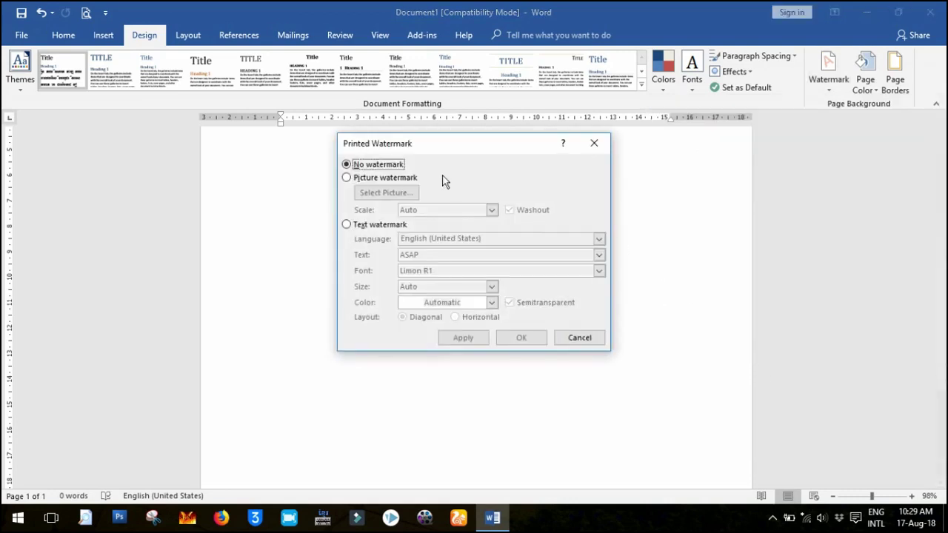
Step: Choose Picture watermark in Printed Watermark and start selecting an offline picture from the computer
click(374, 179)
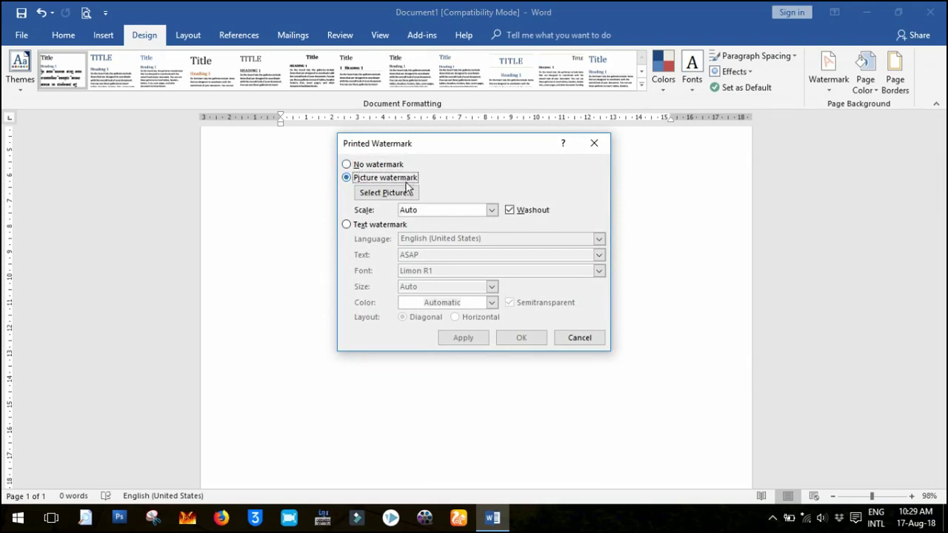
click(388, 225)
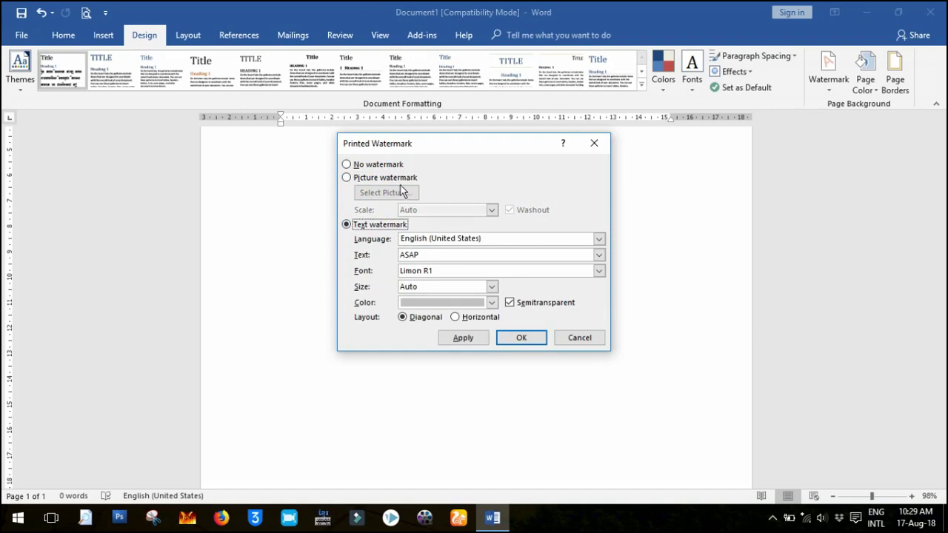
click(377, 179)
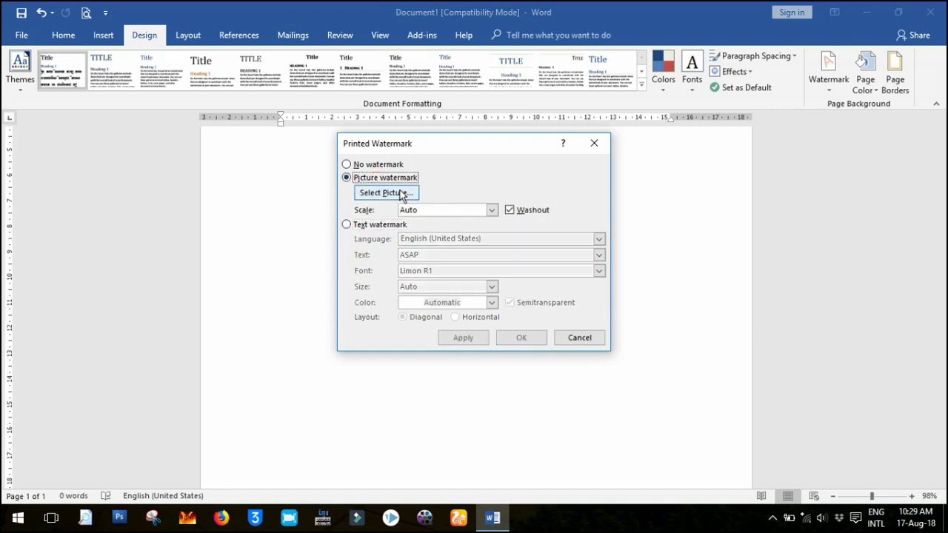
click(395, 195)
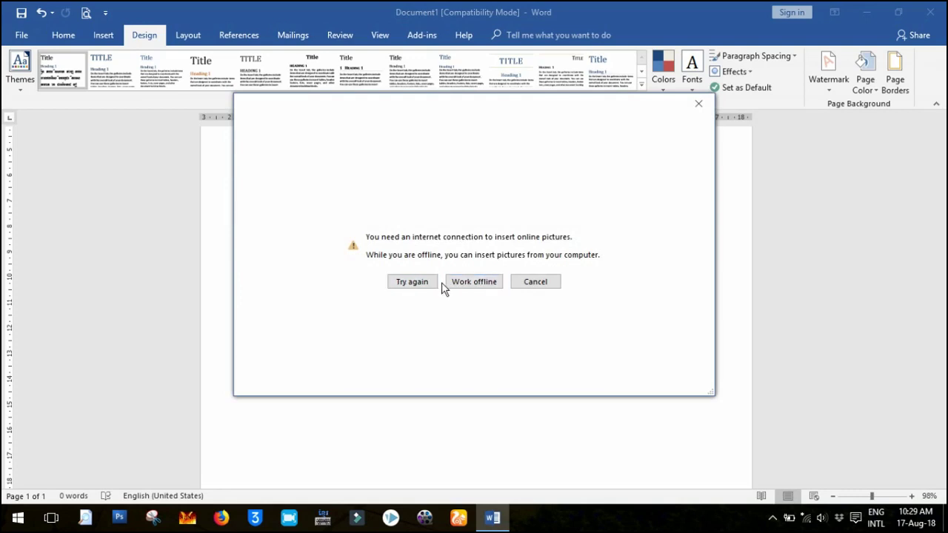
click(474, 282)
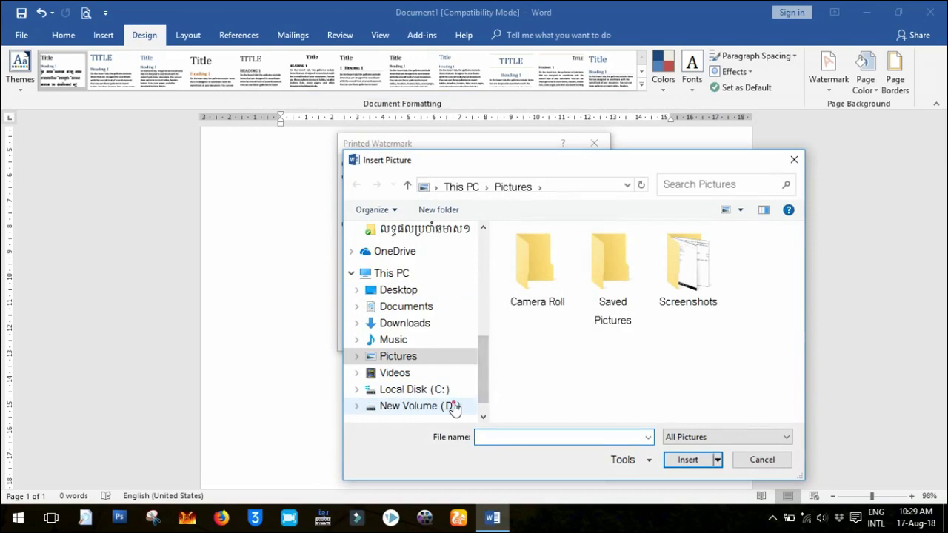
Step: Insert image 21 from D:\Pictures\28 Ultra HD wallpapers as the watermark picture
click(449, 407)
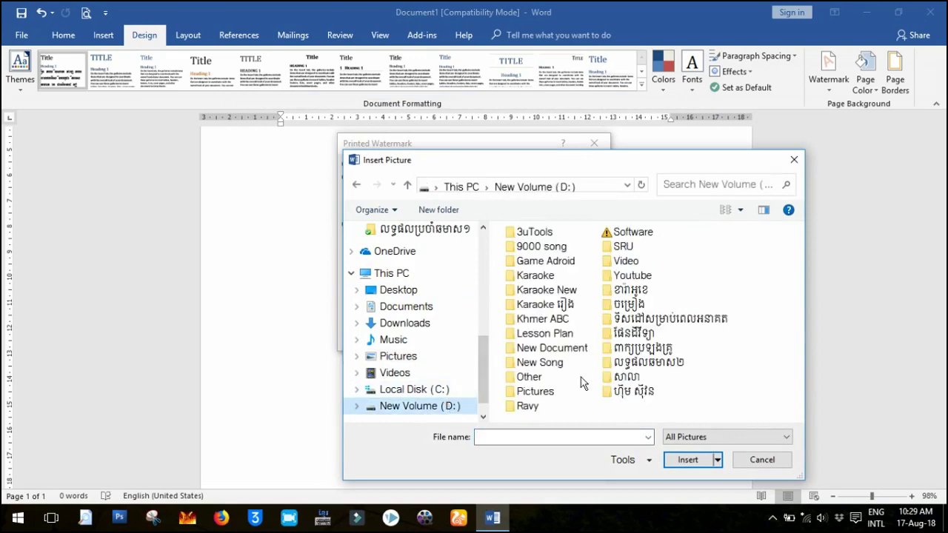
double_click(534, 392)
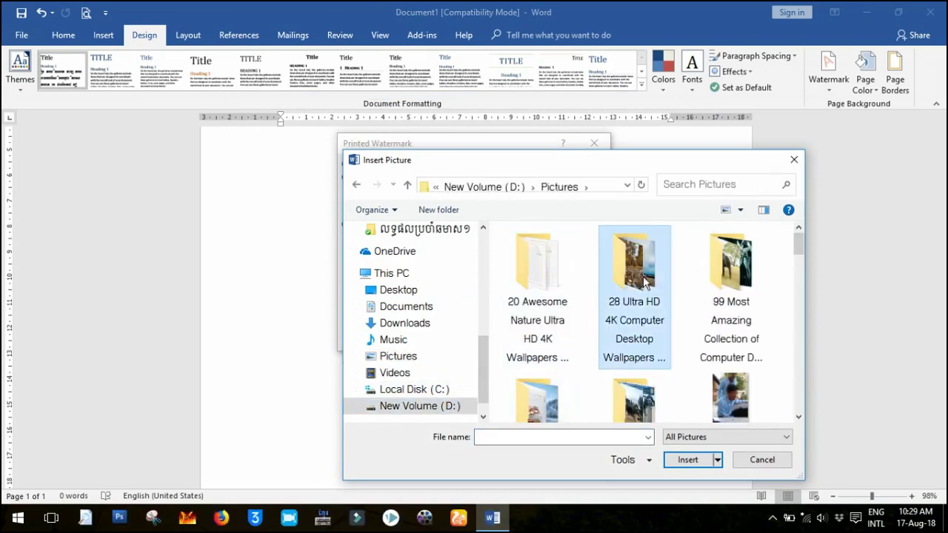
double_click(643, 280)
scroll(644, 329, down, 1)
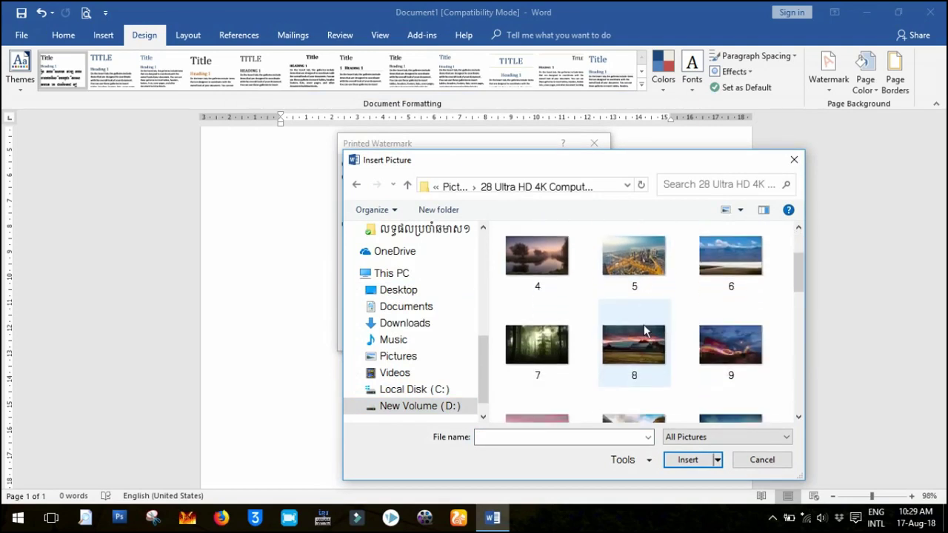
scroll(644, 330, down, 2)
scroll(644, 330, down, 1)
scroll(644, 329, down, 1)
scroll(645, 329, down, 2)
scroll(644, 331, down, 1)
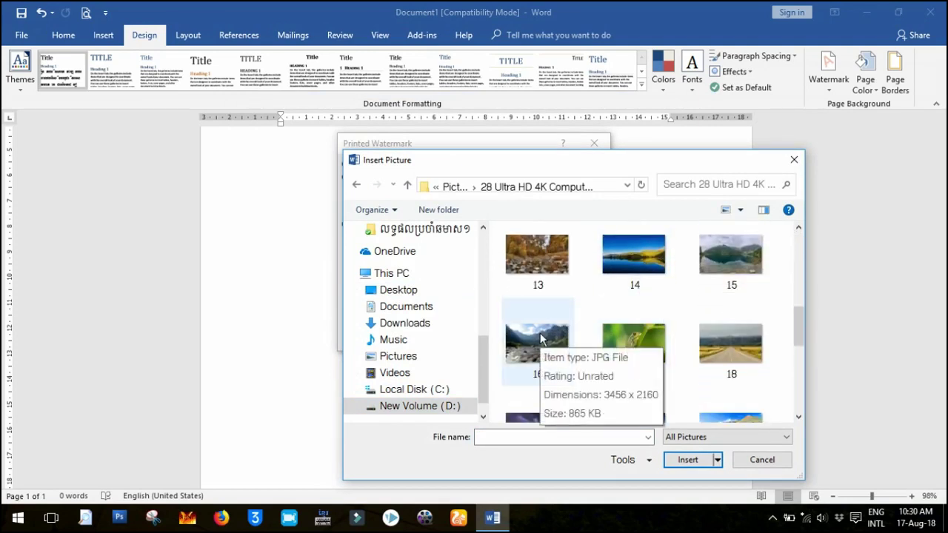
scroll(625, 350, down, 1)
scroll(625, 356, down, 2)
scroll(625, 356, down, 1)
scroll(625, 356, down, 1)
scroll(625, 357, down, 1)
scroll(625, 356, down, 1)
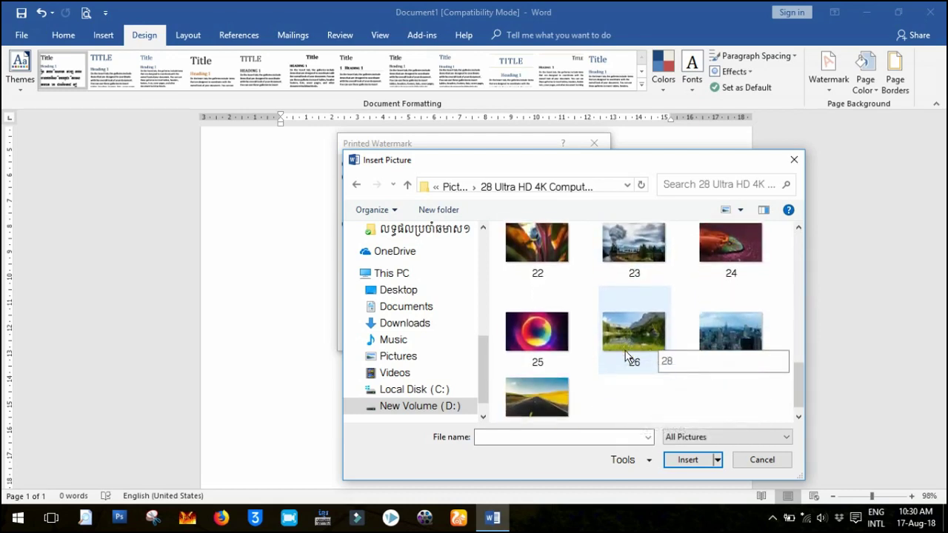
scroll(625, 357, up, 2)
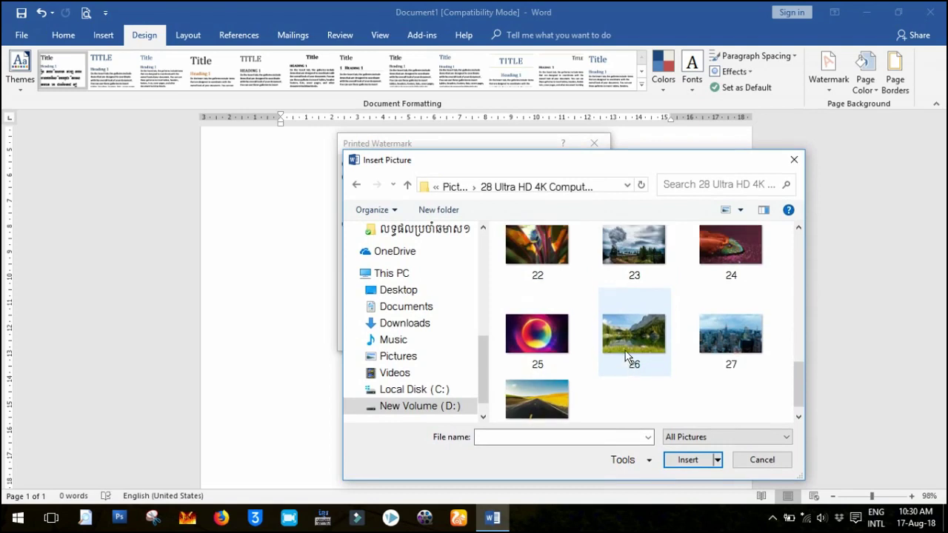
scroll(625, 356, up, 1)
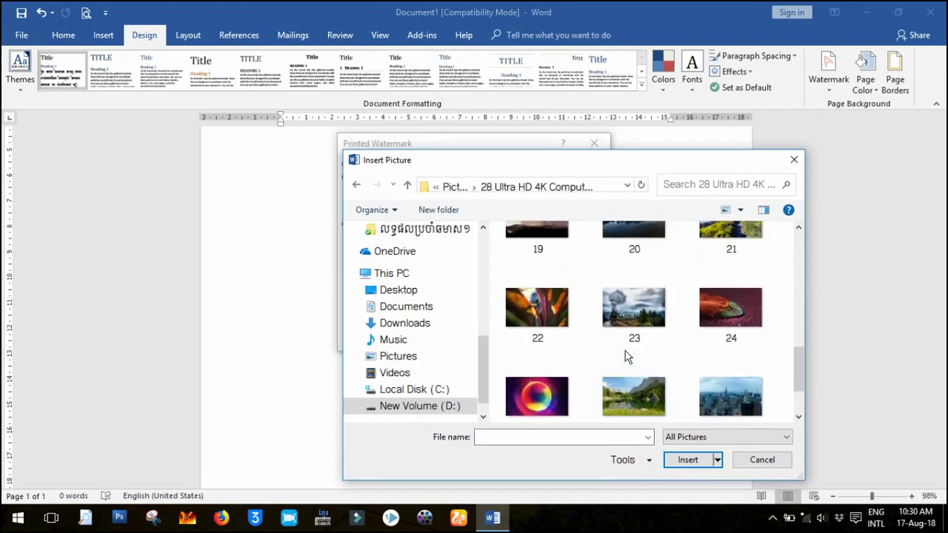
scroll(608, 392, up, 2)
click(740, 280)
scroll(741, 271, up, 2)
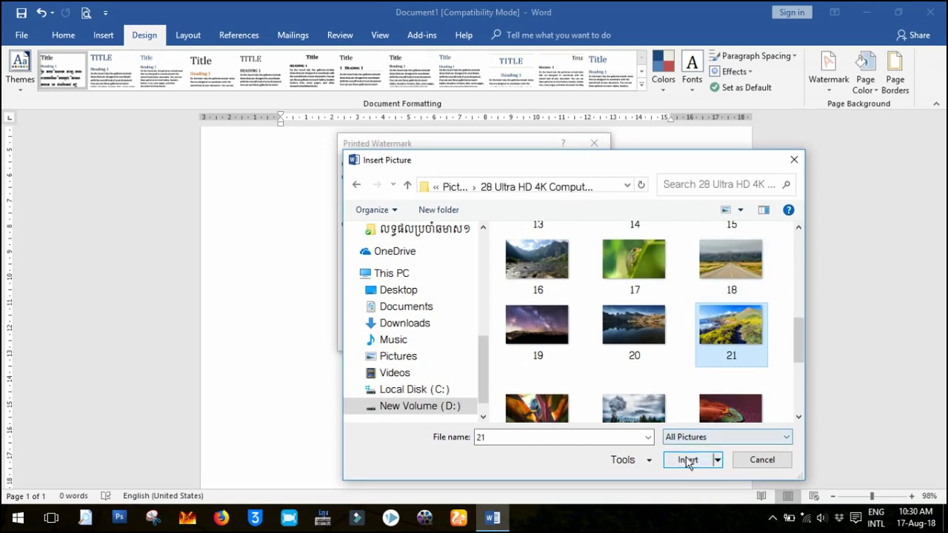
click(687, 459)
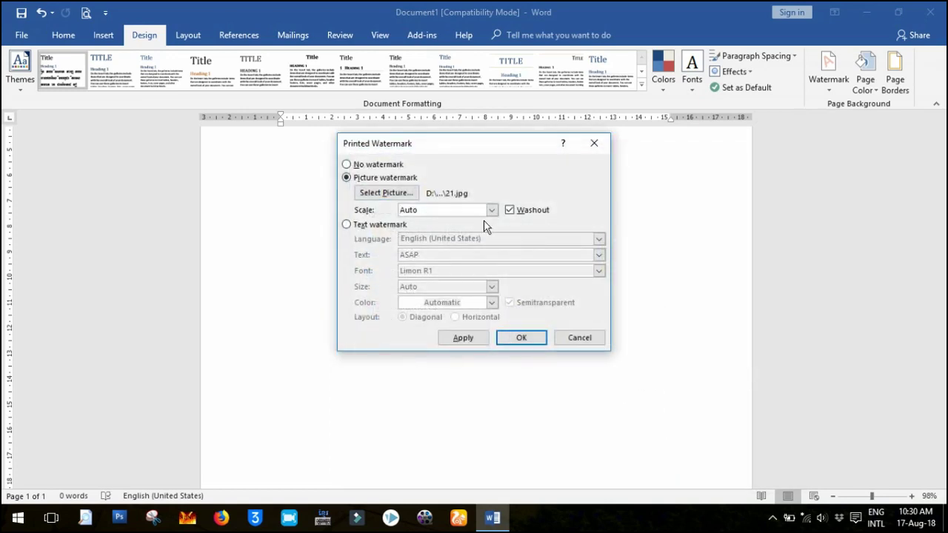
Step: Apply image 21 as a washed-out watermark at Auto scale and close the dialog
click(428, 209)
click(492, 210)
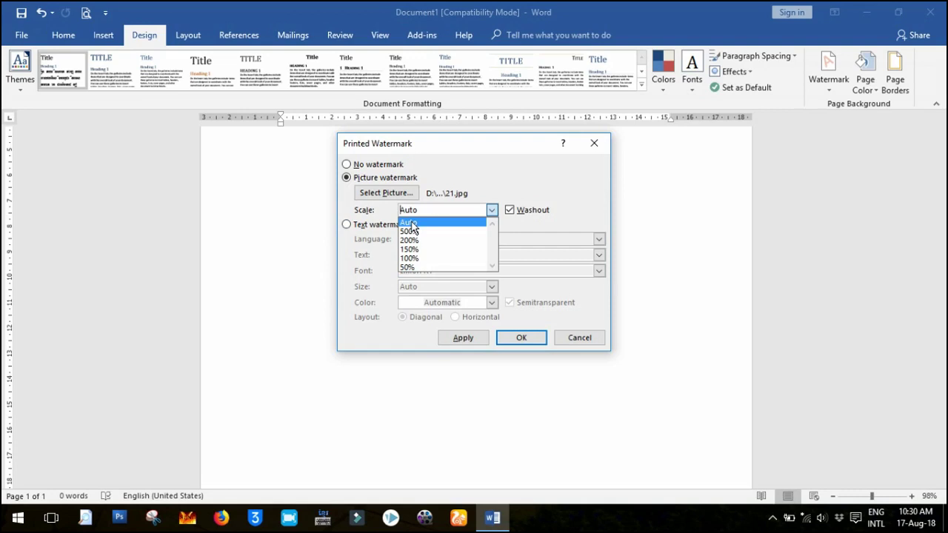
click(510, 210)
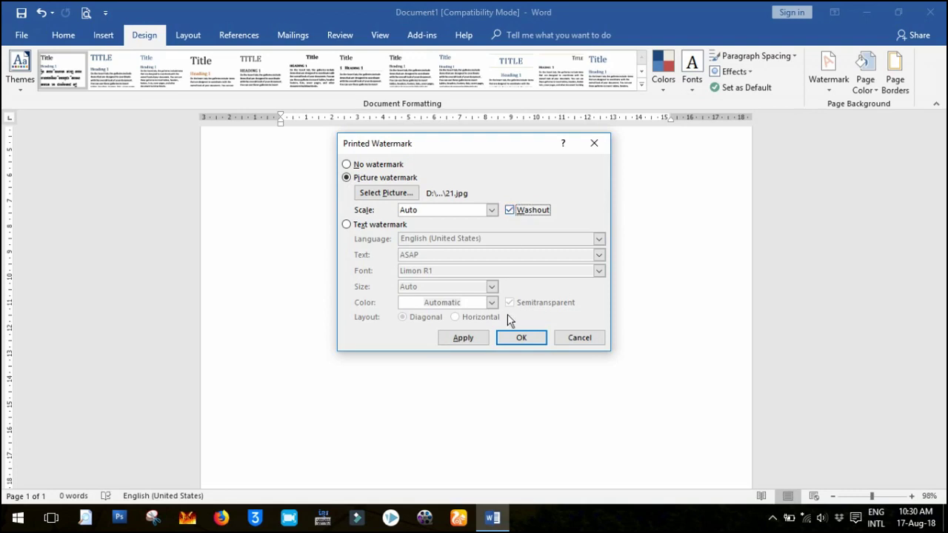
click(462, 337)
click(521, 338)
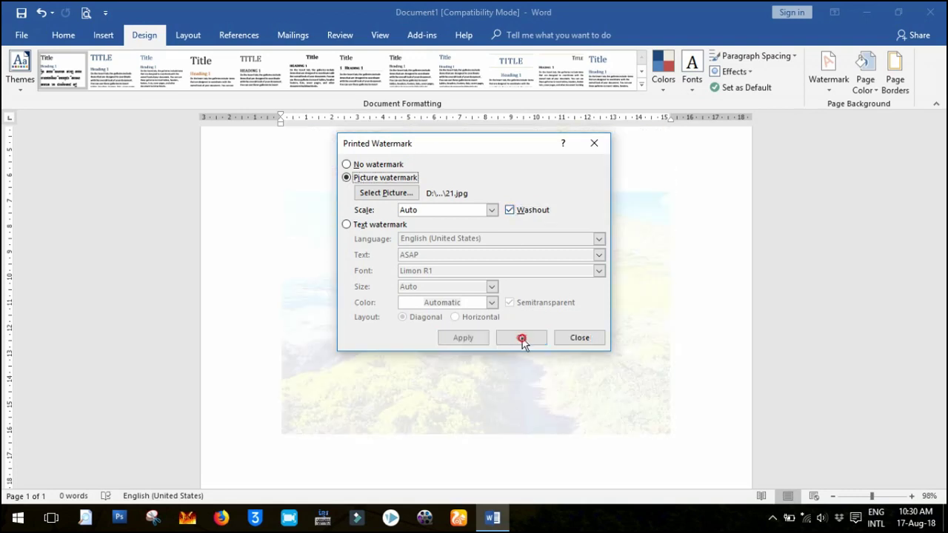
click(578, 338)
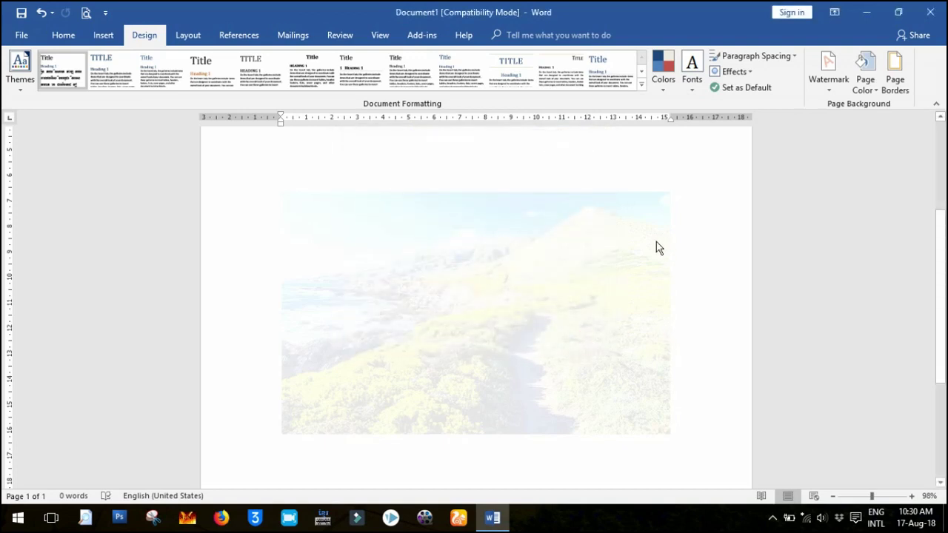
Step: Change the page orientation to Landscape
click(188, 35)
click(68, 77)
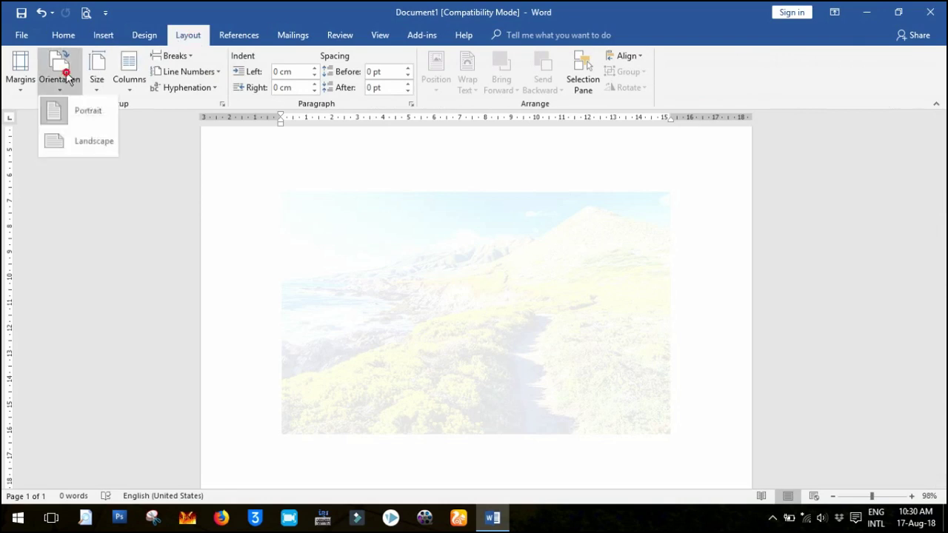
click(82, 143)
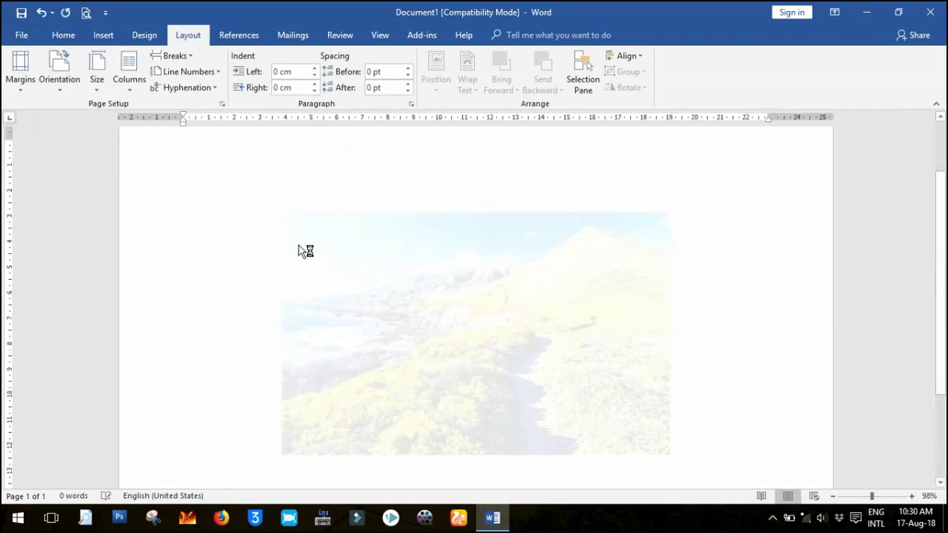
scroll(585, 328, down, 2)
Step: In Custom Watermark, set the picture scale to 50% and uncheck Washout
click(148, 35)
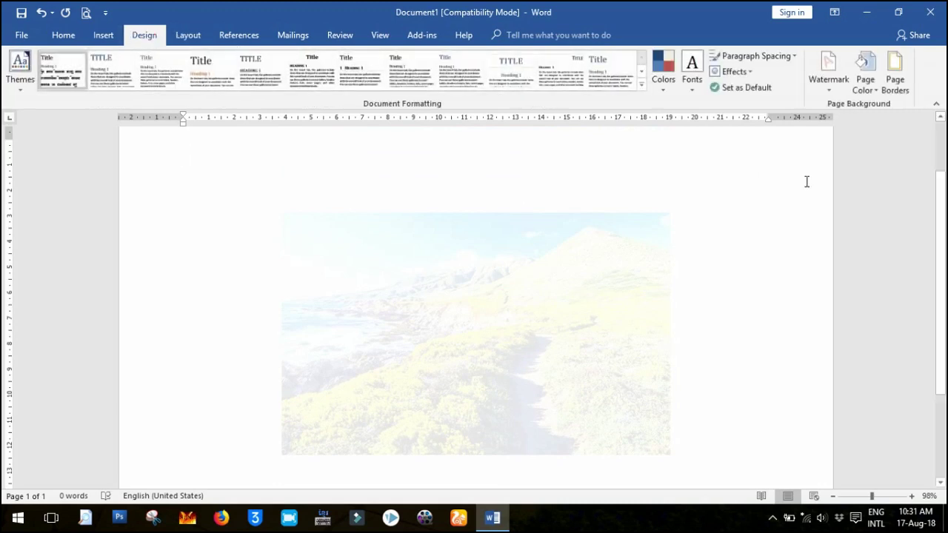
click(840, 89)
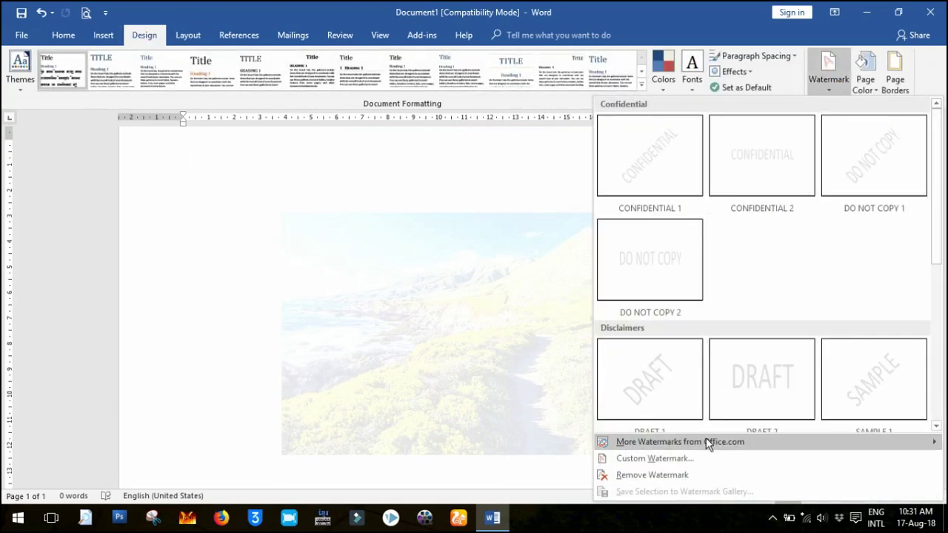
click(688, 454)
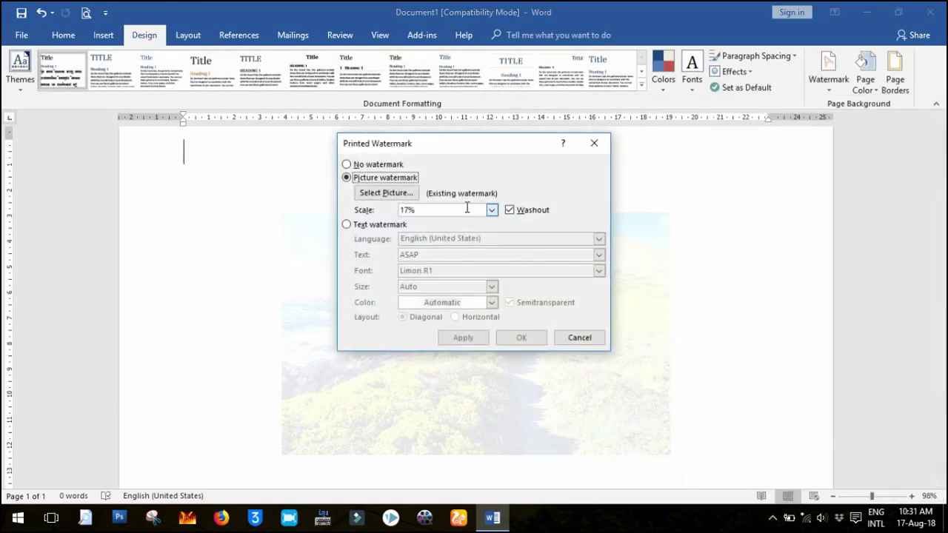
drag(455, 148, 642, 135)
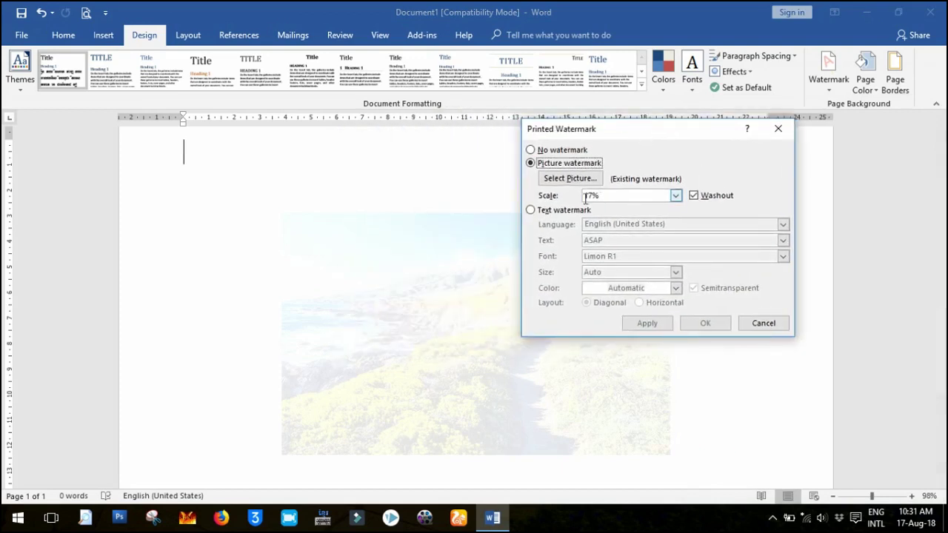
click(676, 196)
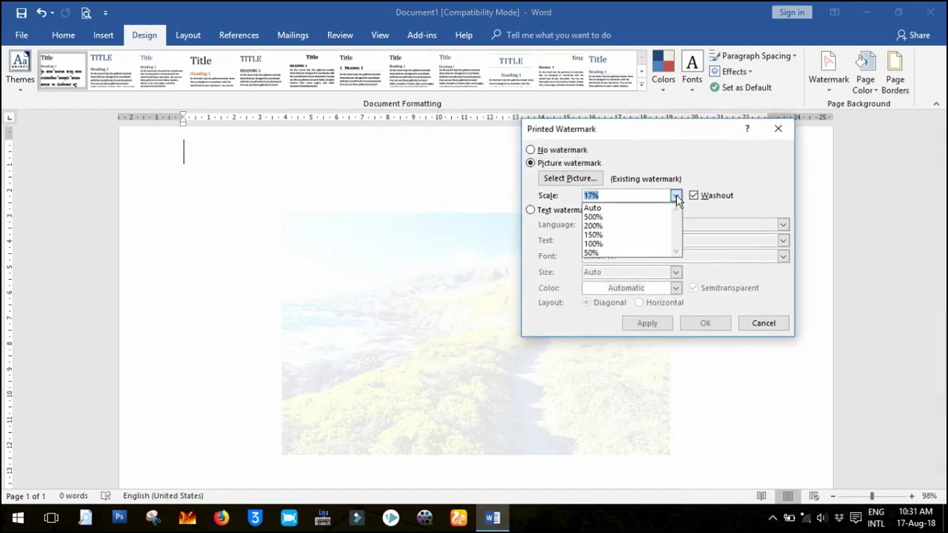
click(598, 253)
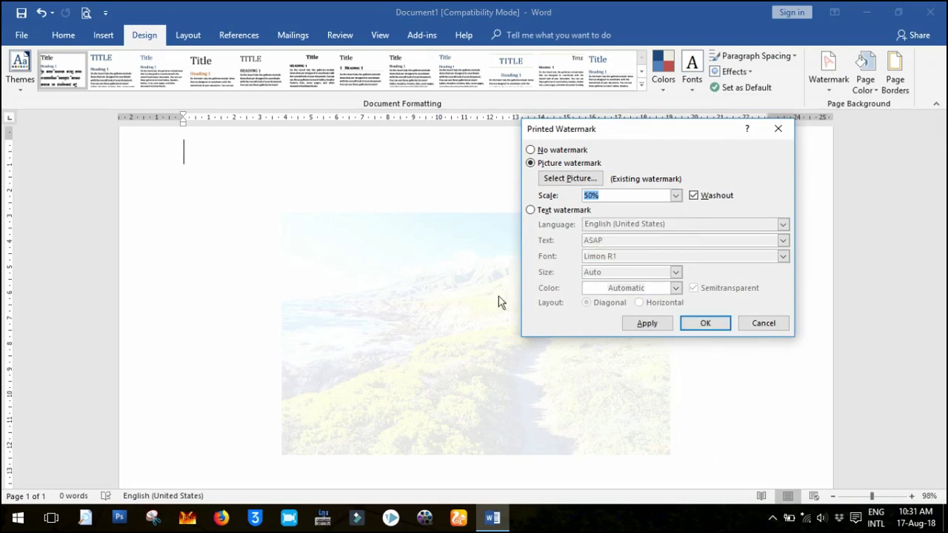
click(693, 196)
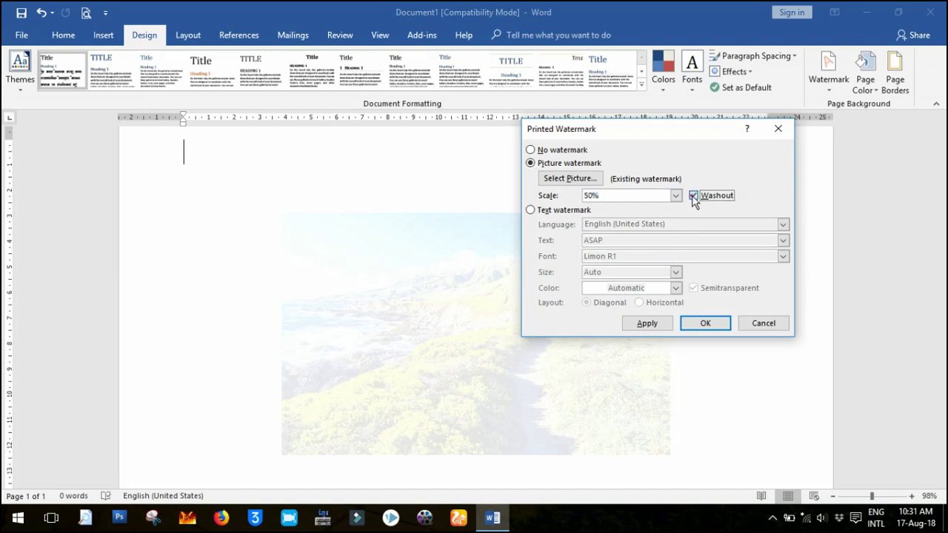
click(705, 325)
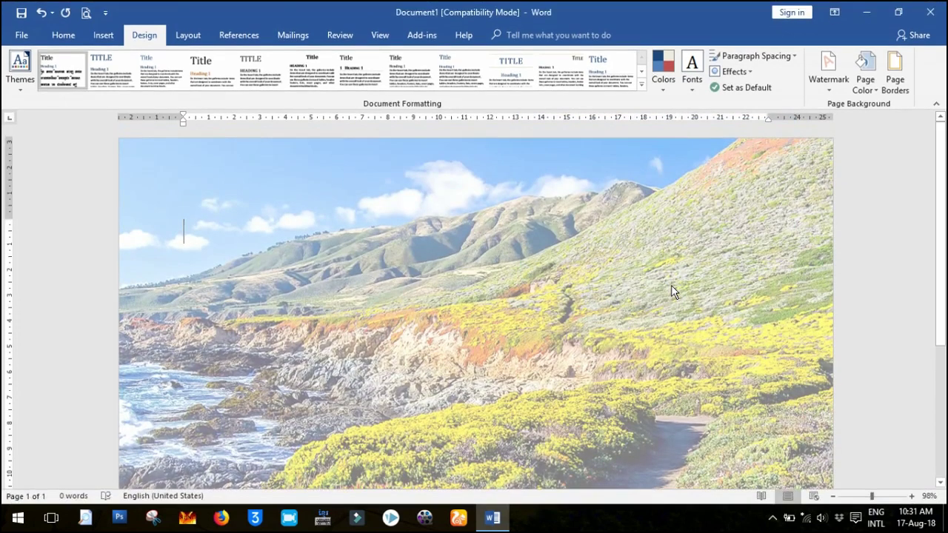
Step: Delete the stray '@' characters typed on the page and reopen the Watermark gallery
scroll(671, 285, down, 1)
scroll(671, 286, down, 2)
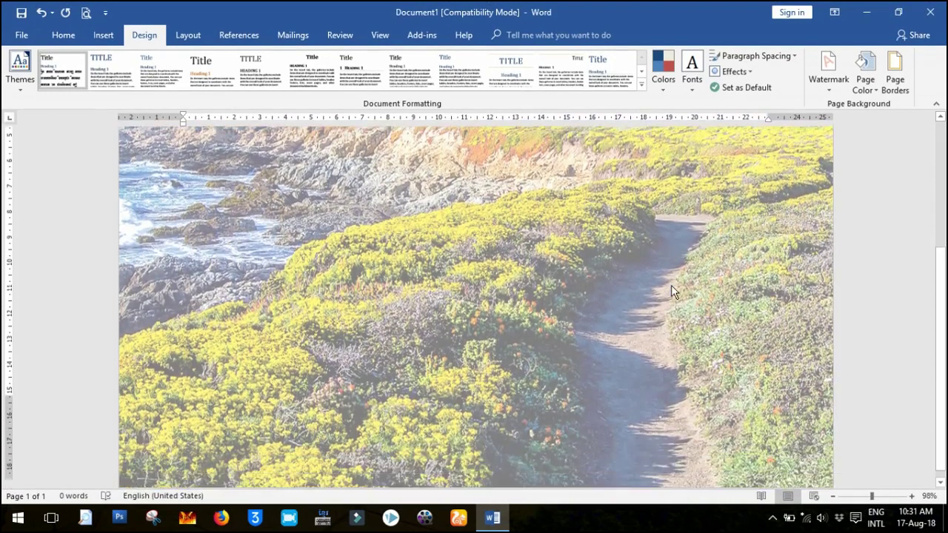
scroll(671, 285, up, 2)
scroll(644, 280, up, 2)
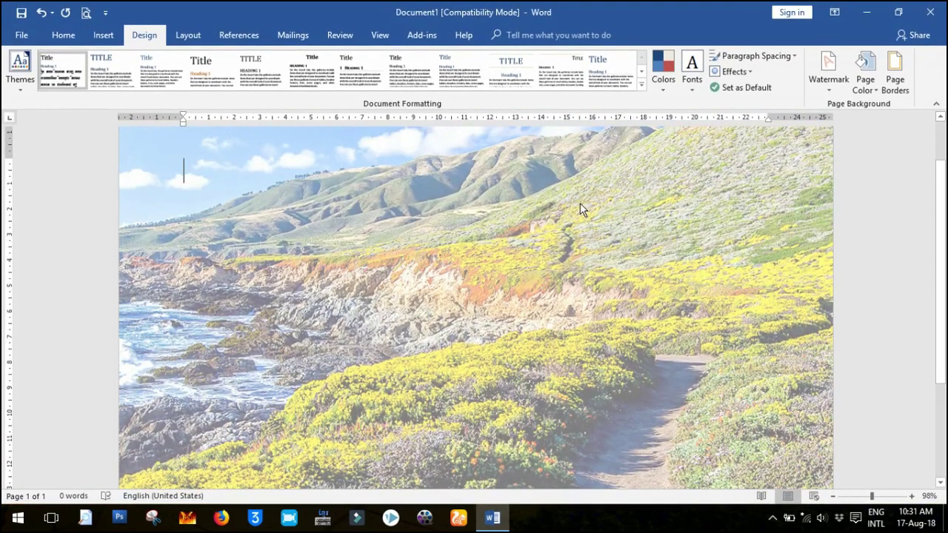
text(@@@@@@@@@@)
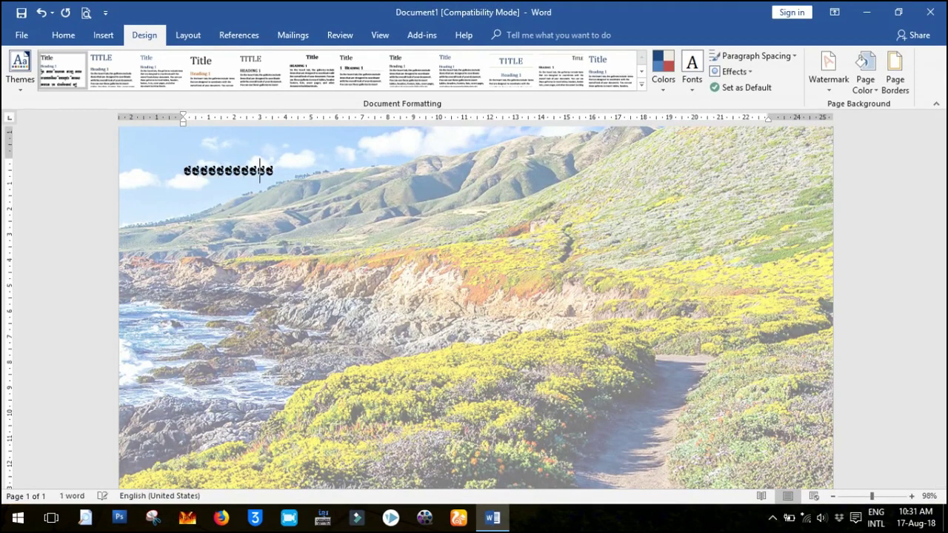
text(@@@@@@@@@@@@@@@@@@@@@@@@@)
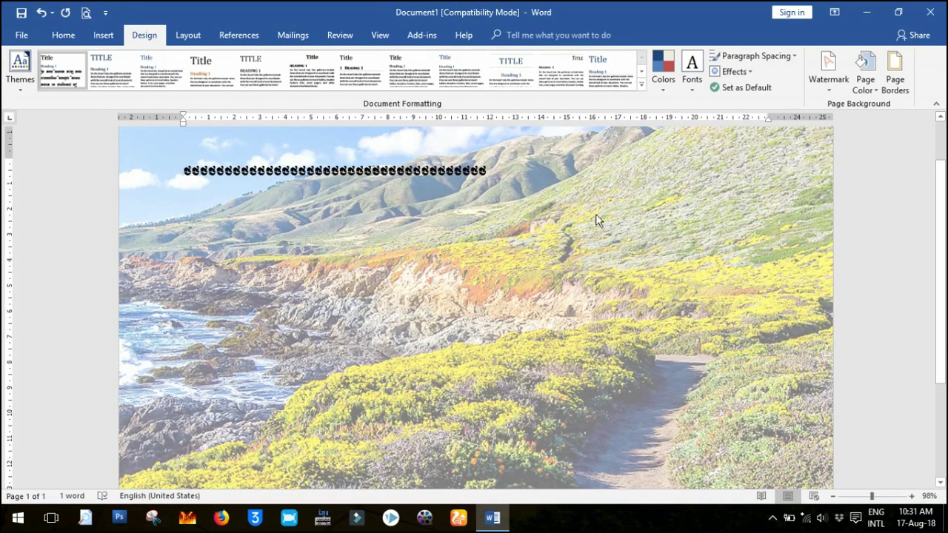
key(BackSpace)
key(BackSpace)
key(BackSpace)
key(BackSpace)
key(BackSpace)
key(BackSpace)
key(BackSpace)
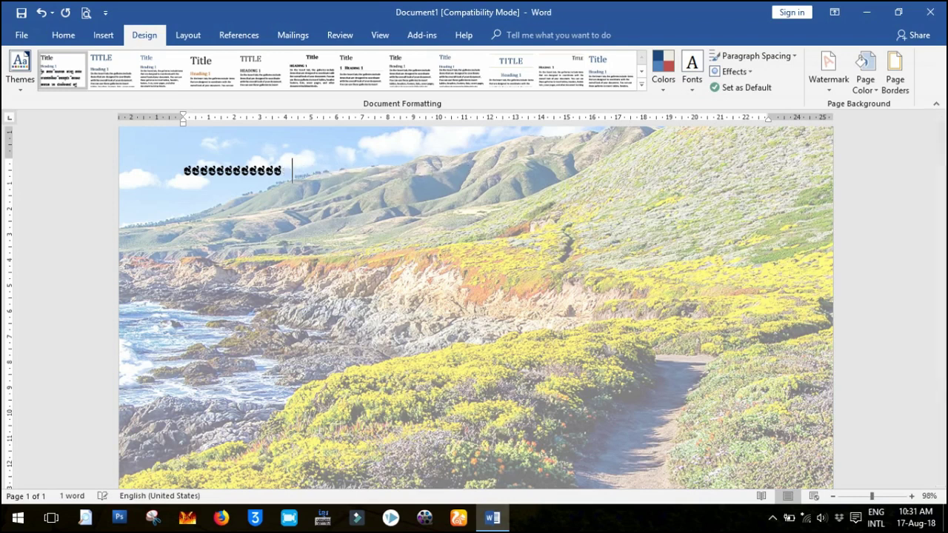
key(BackSpace)
key(BackSpace)
key(BackSpace)
click(829, 83)
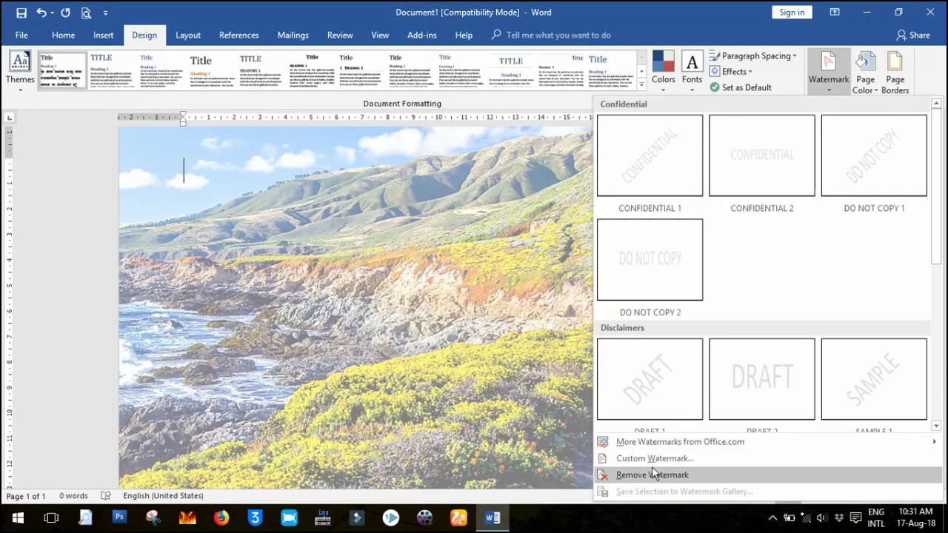
Step: Enlarge the image 21 picture watermark to 100% scale via Custom Watermark
click(626, 459)
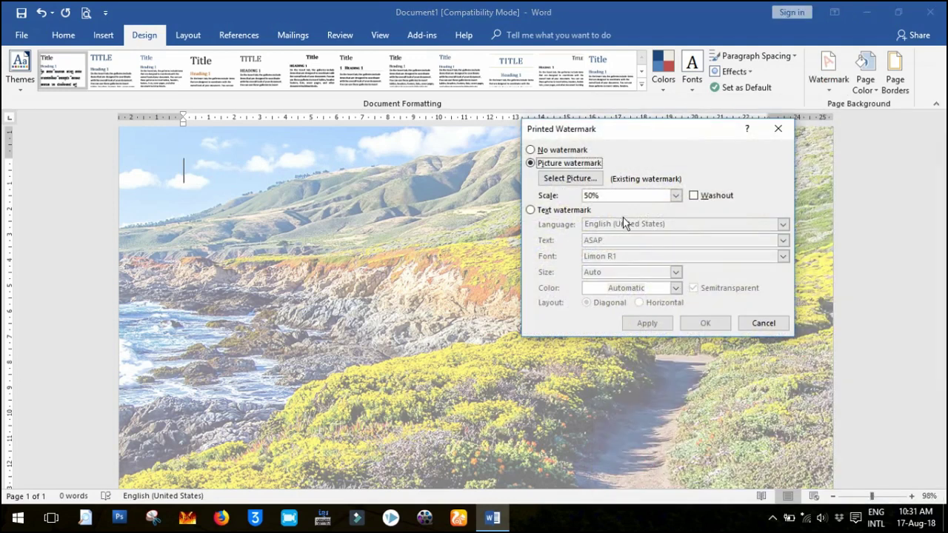
click(677, 197)
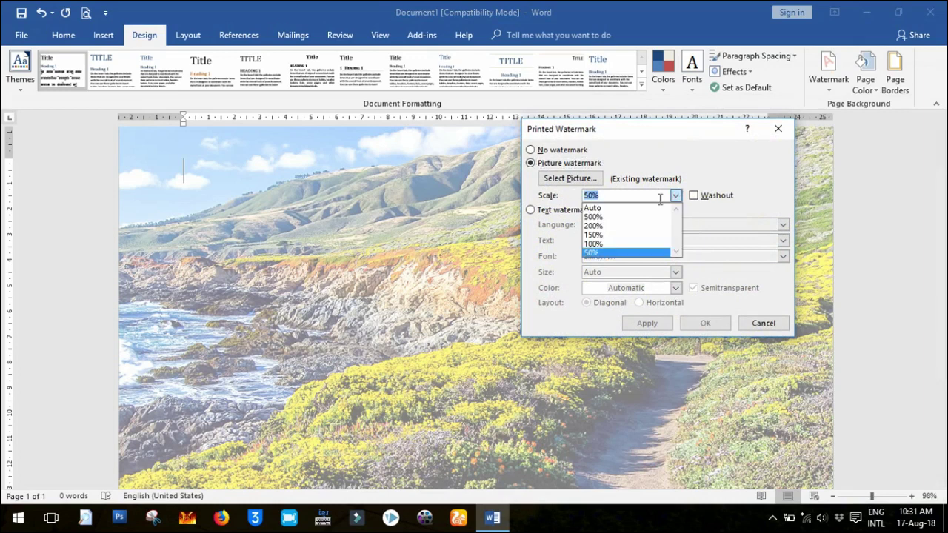
click(596, 243)
click(700, 328)
click(700, 330)
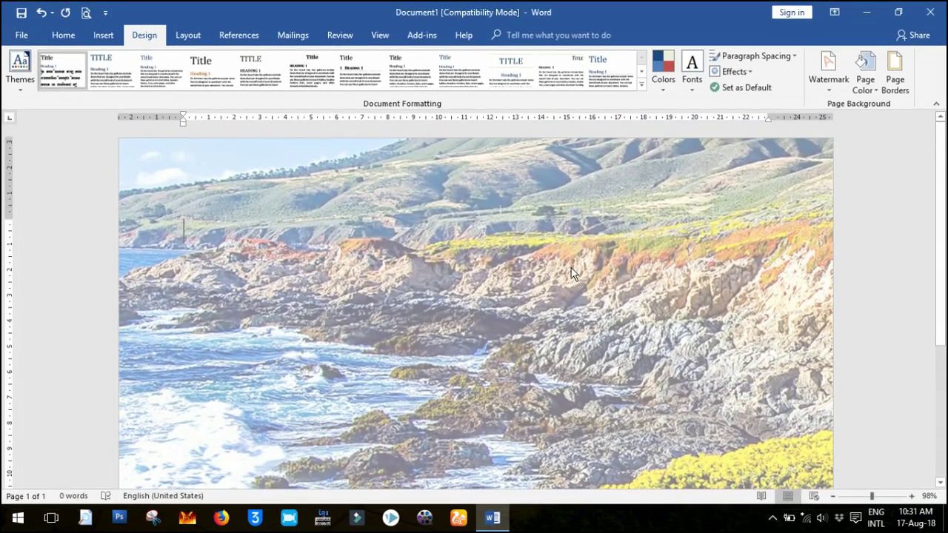
click(825, 87)
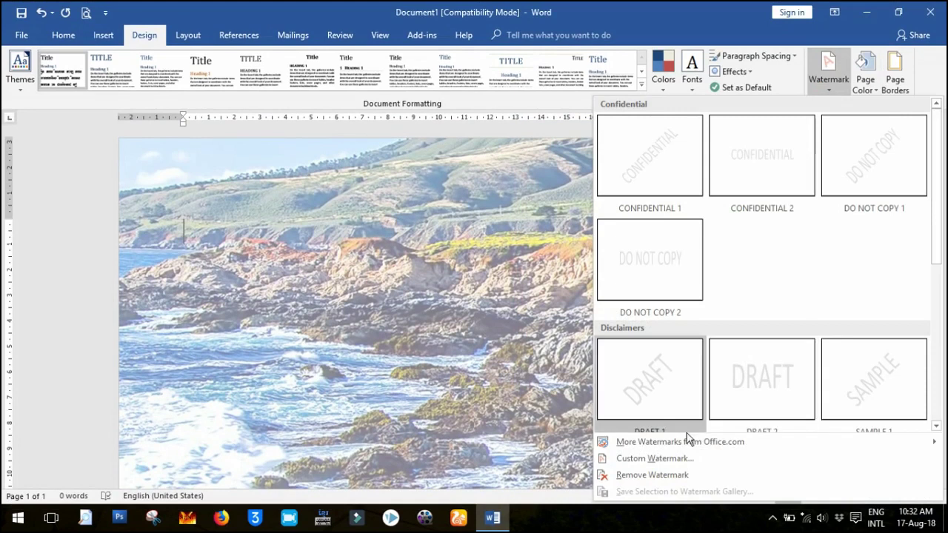
Step: Remove the picture watermark and open the Custom Watermark settings
click(644, 475)
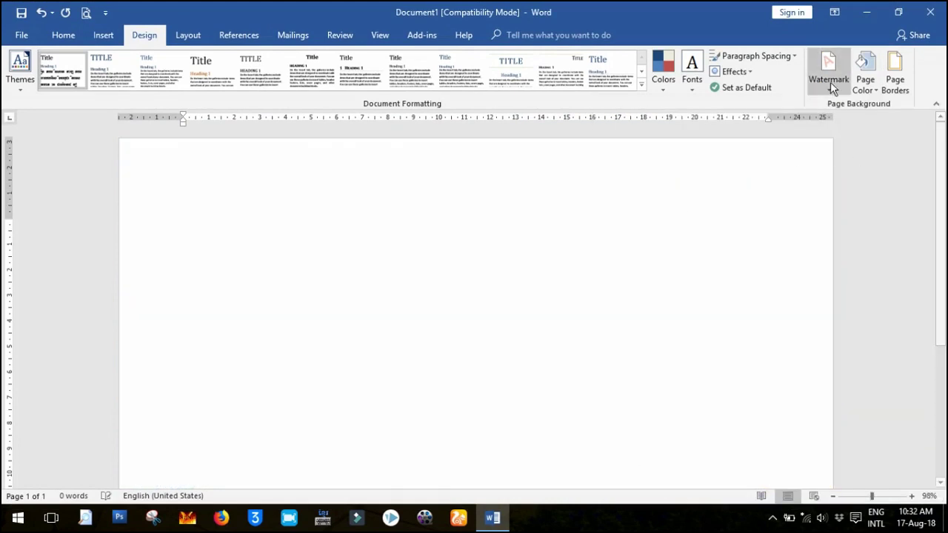
click(829, 83)
click(659, 458)
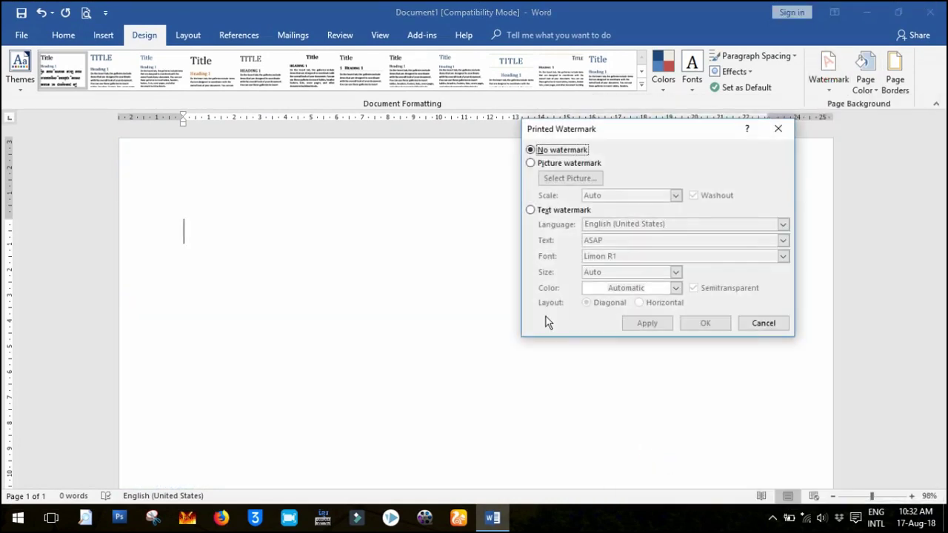
Step: Switch to a text watermark and replace ASAP with a person's name
click(557, 211)
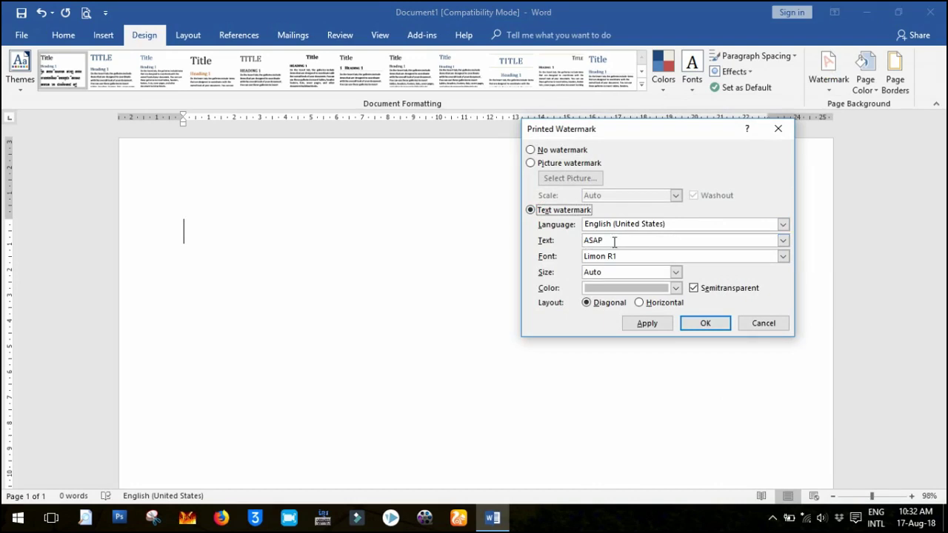
drag(609, 241, 562, 241)
text(CHIN PHIRUN)
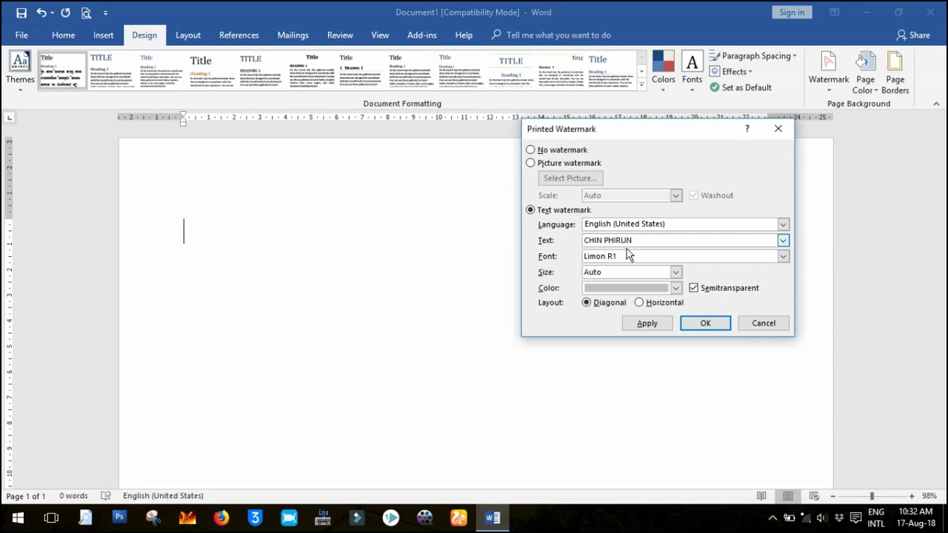
click(783, 256)
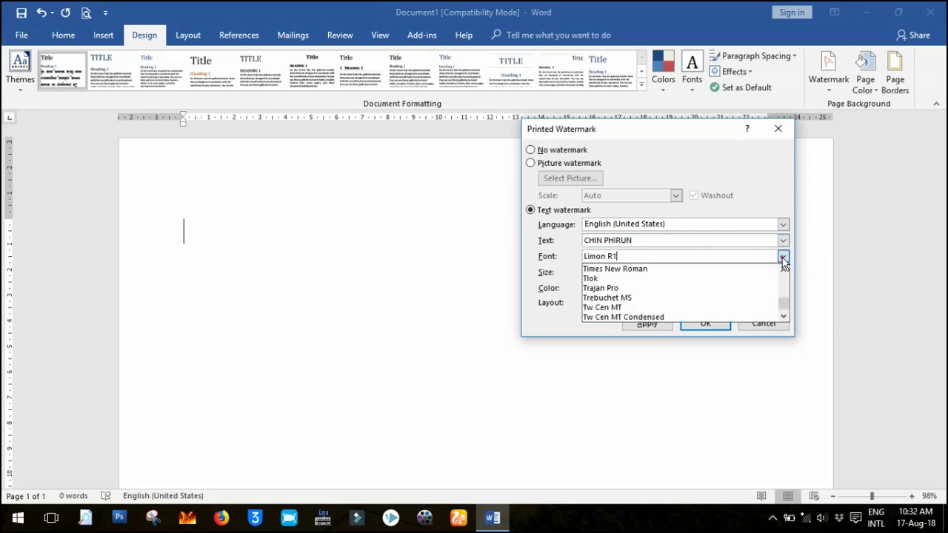
Step: Set the text watermark font to Times New Roman, leaving the size at Auto
drag(785, 304, 785, 316)
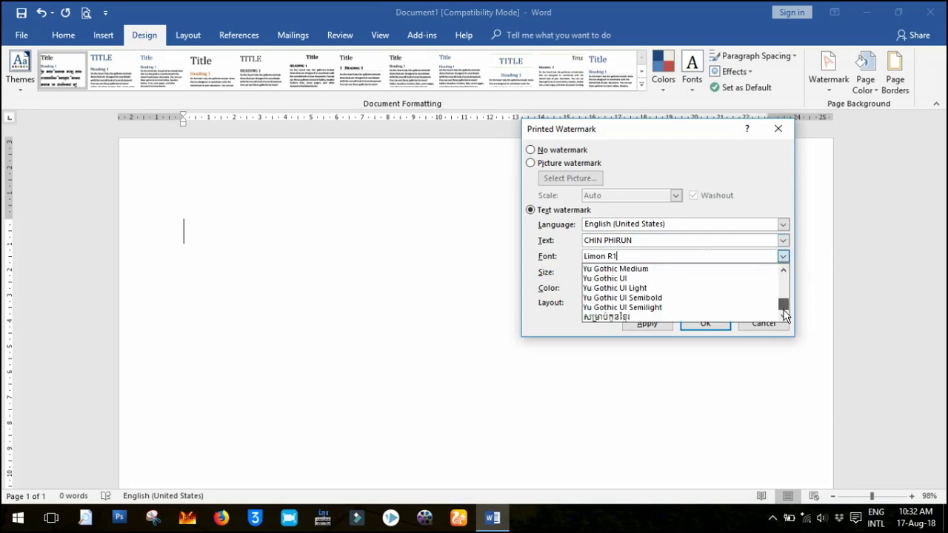
click(782, 270)
click(782, 270)
click(783, 271)
click(783, 271)
click(783, 271)
click(783, 271)
click(783, 271)
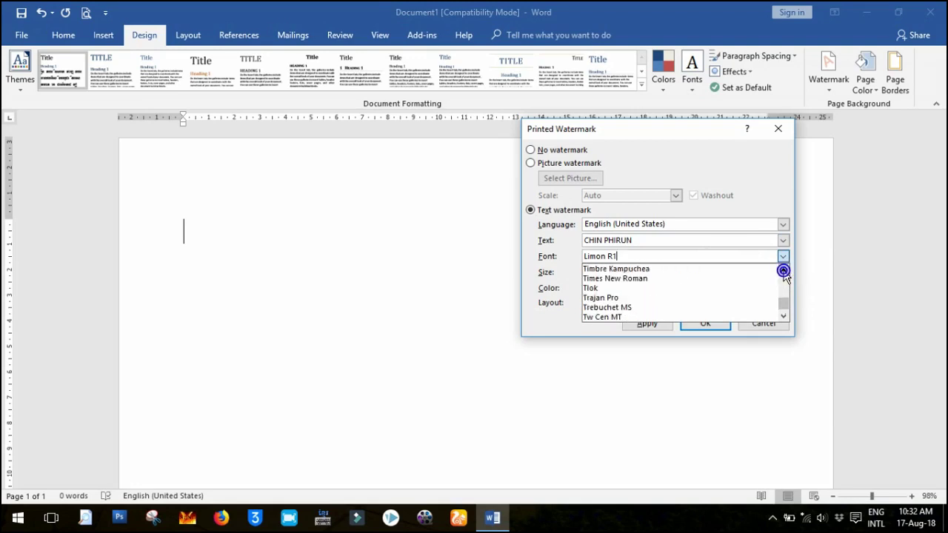
click(676, 277)
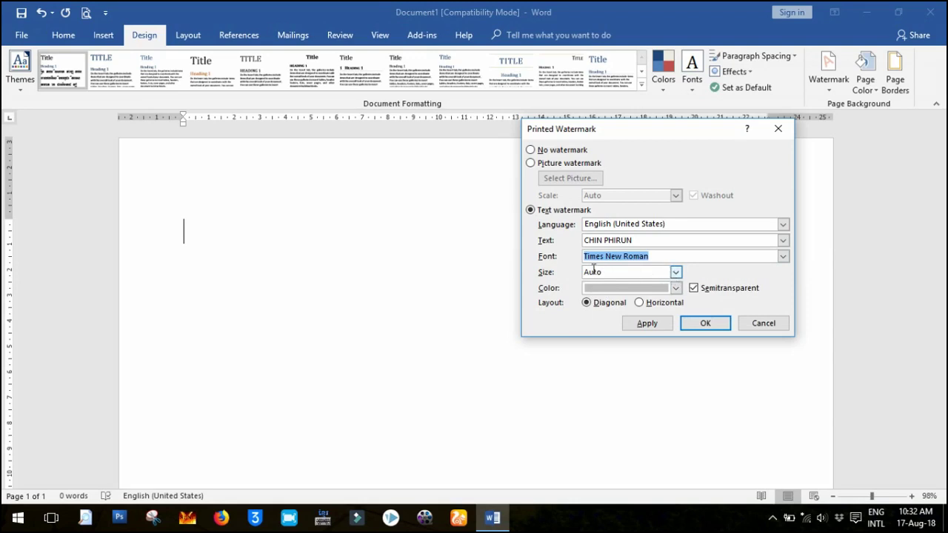
click(675, 272)
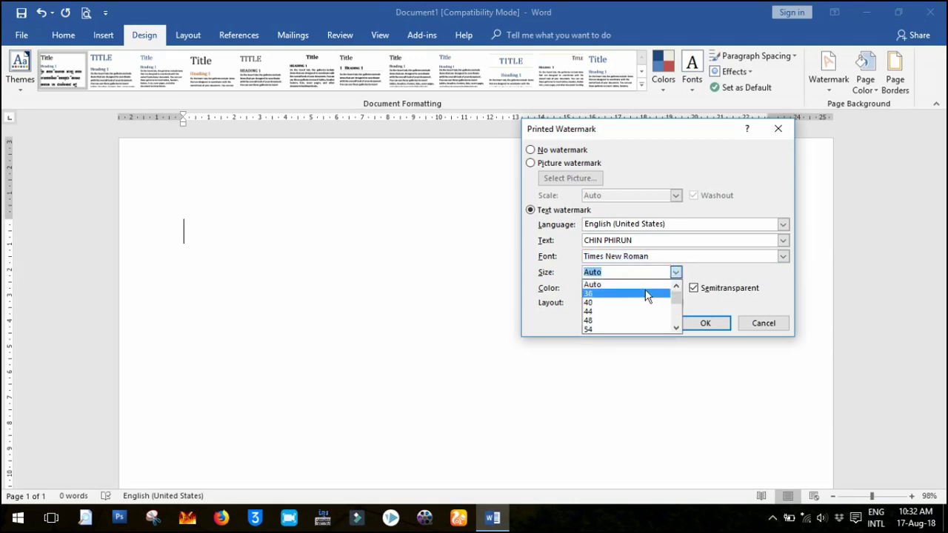
click(639, 284)
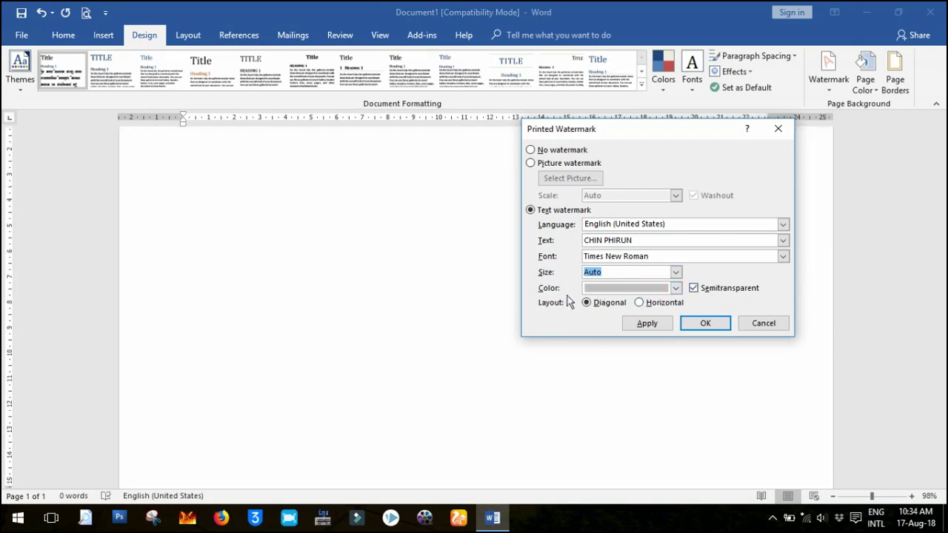
click(644, 289)
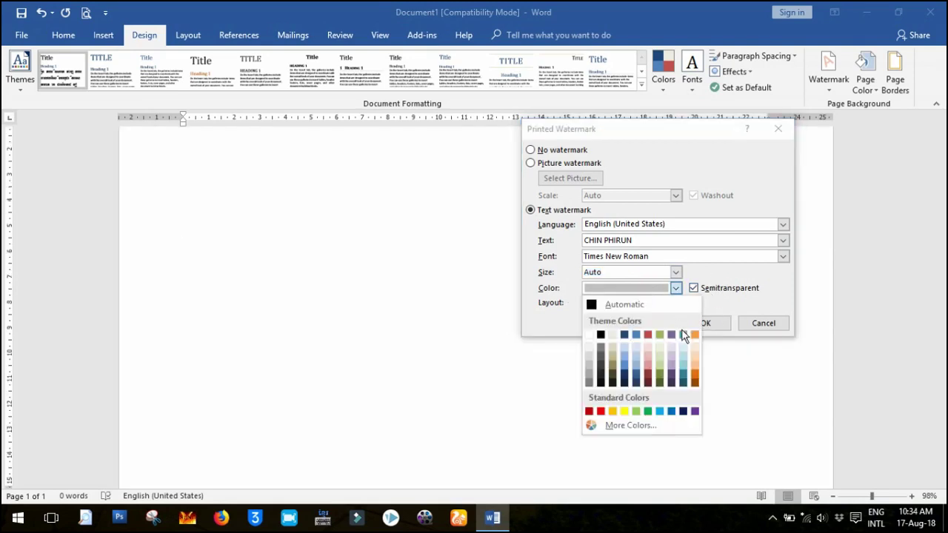
Step: Apply the name watermark to the page in red
click(602, 412)
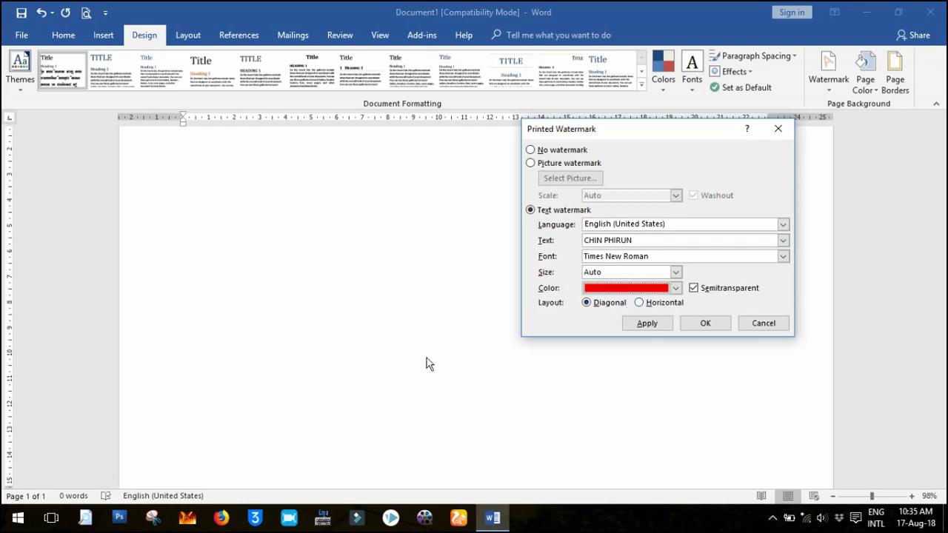
click(262, 452)
click(668, 327)
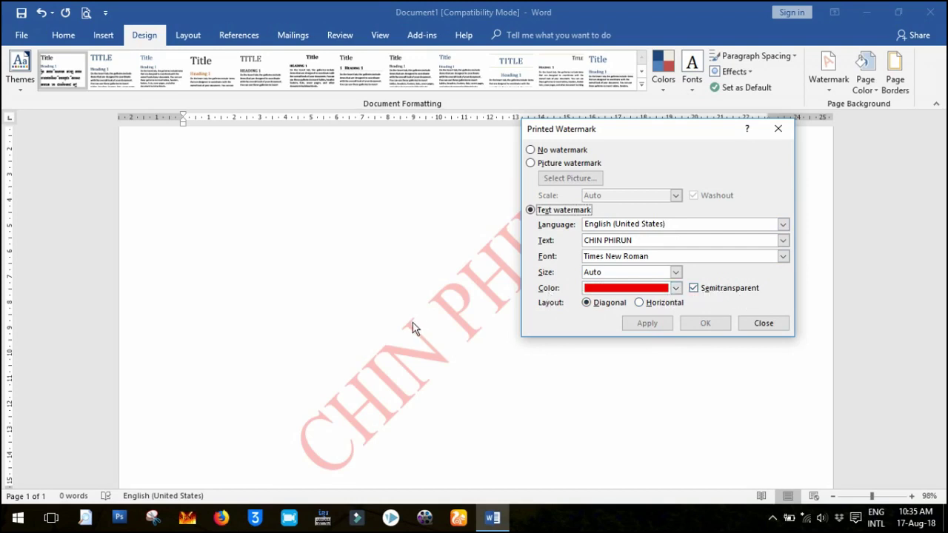
Step: Make the red watermark solid with a horizontal layout and apply it
click(694, 288)
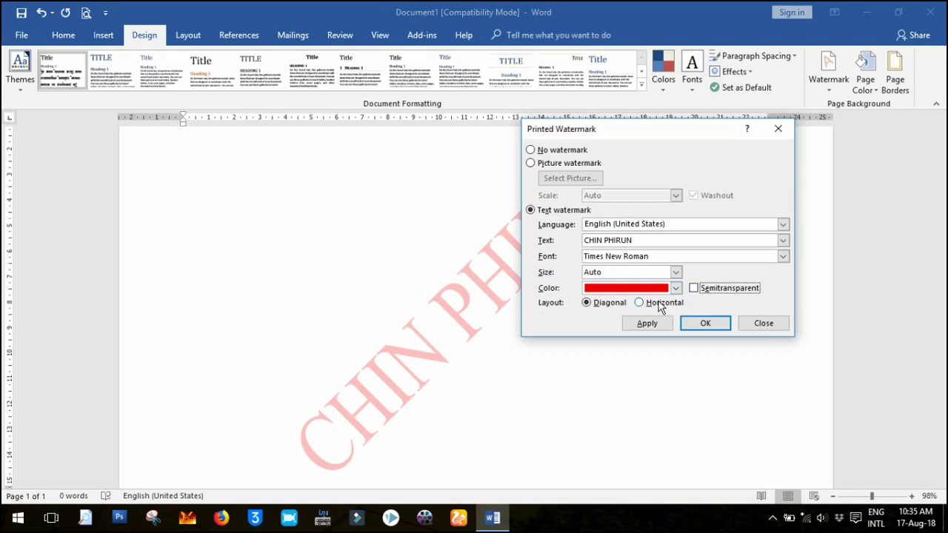
click(641, 304)
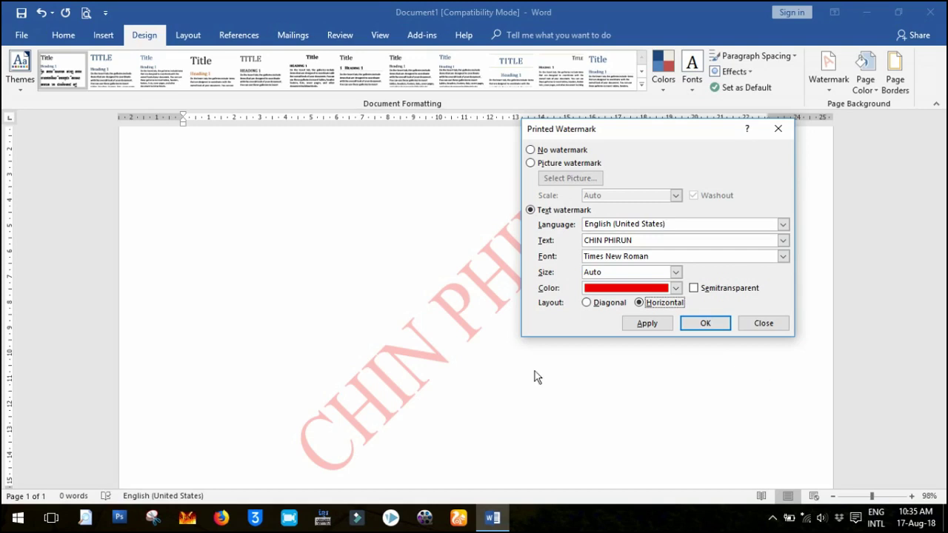
click(659, 328)
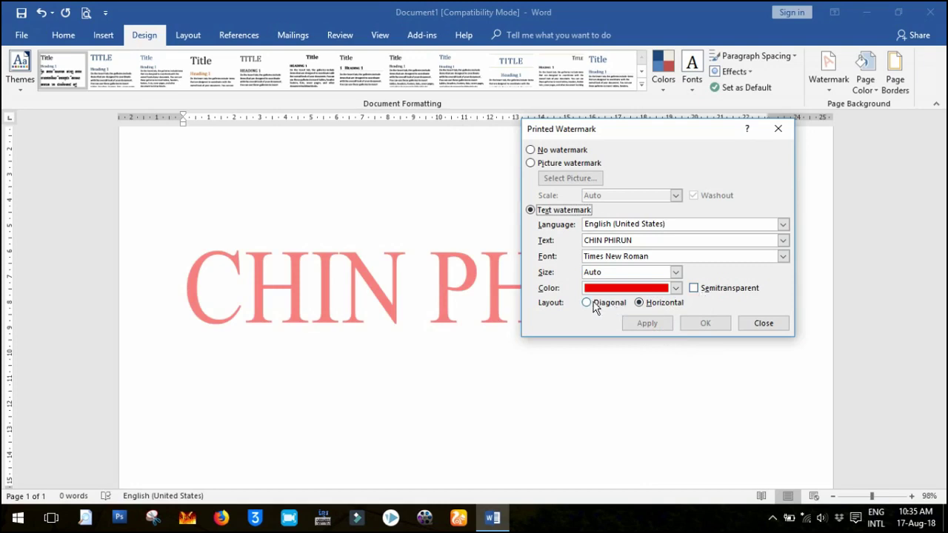
click(675, 288)
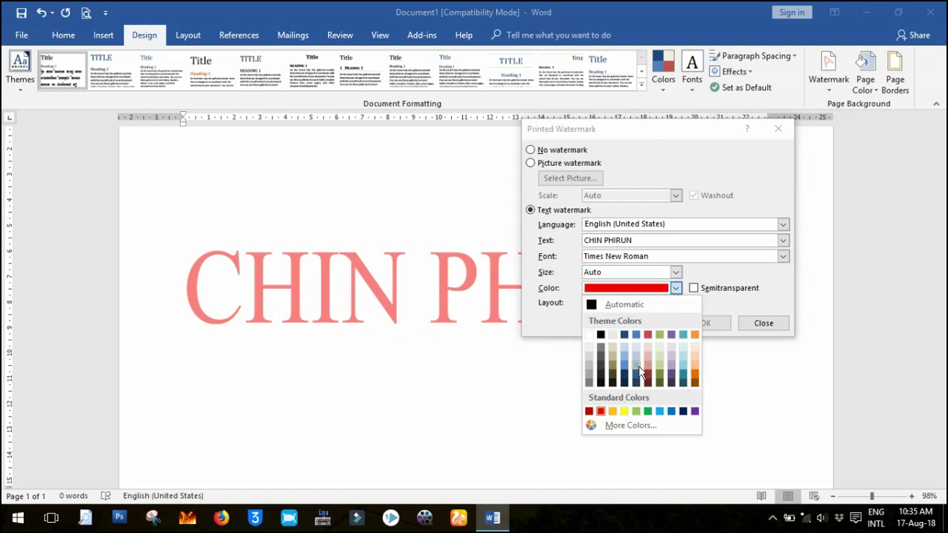
Step: Make the watermark purple and semitransparent, applying each change
click(696, 412)
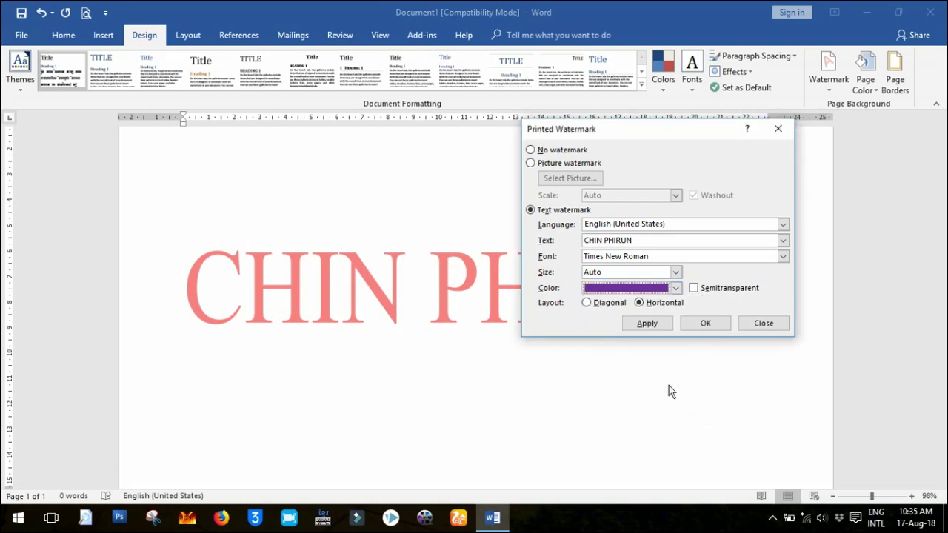
click(658, 328)
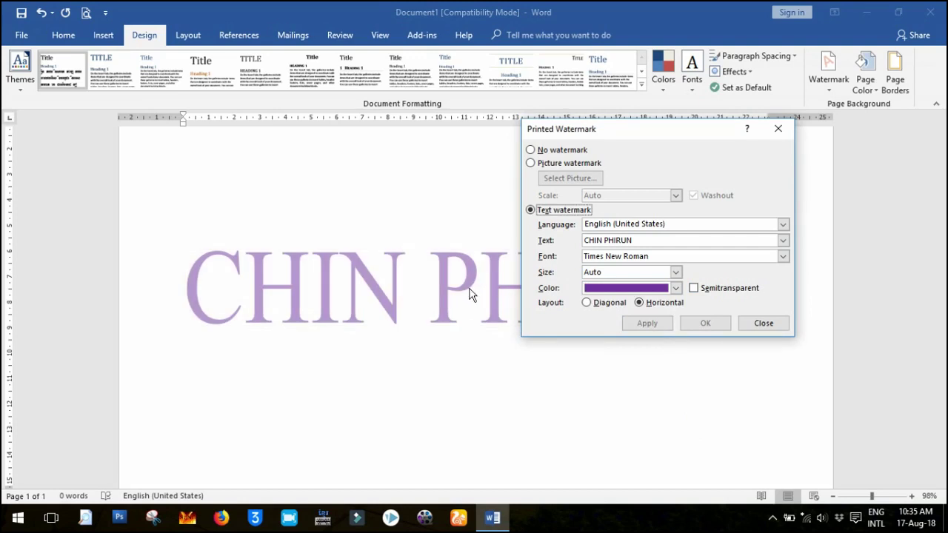
click(694, 288)
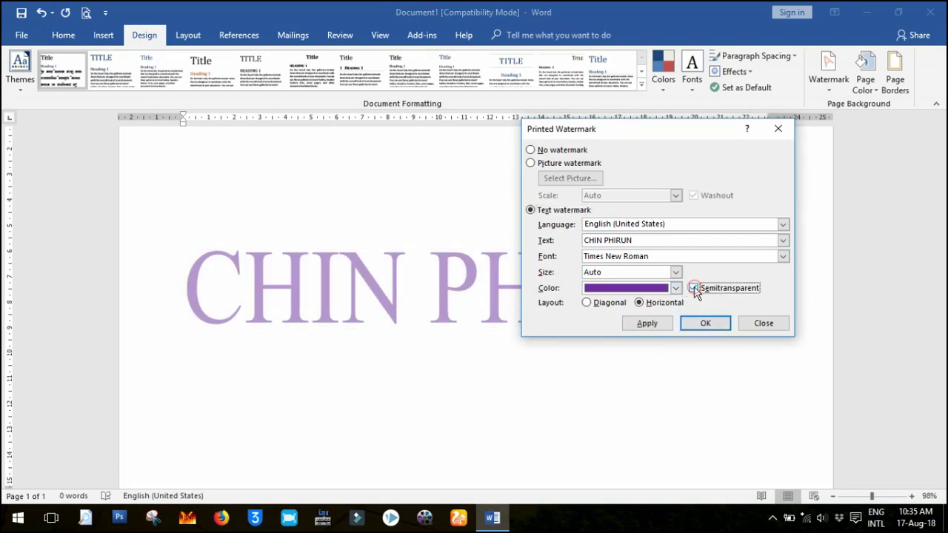
click(645, 323)
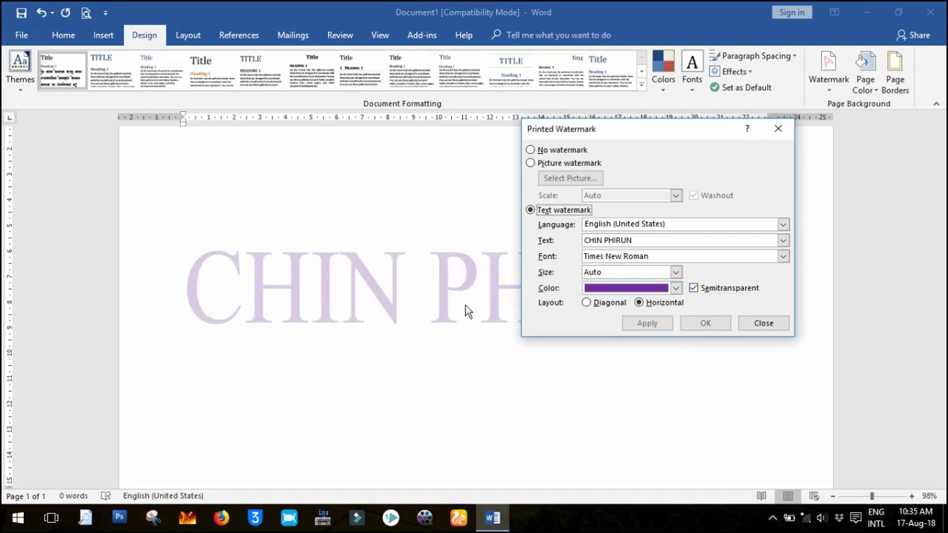
Step: Change the watermark size to 60, then to 120, applying each
click(671, 271)
click(675, 271)
drag(675, 291, 676, 315)
click(607, 294)
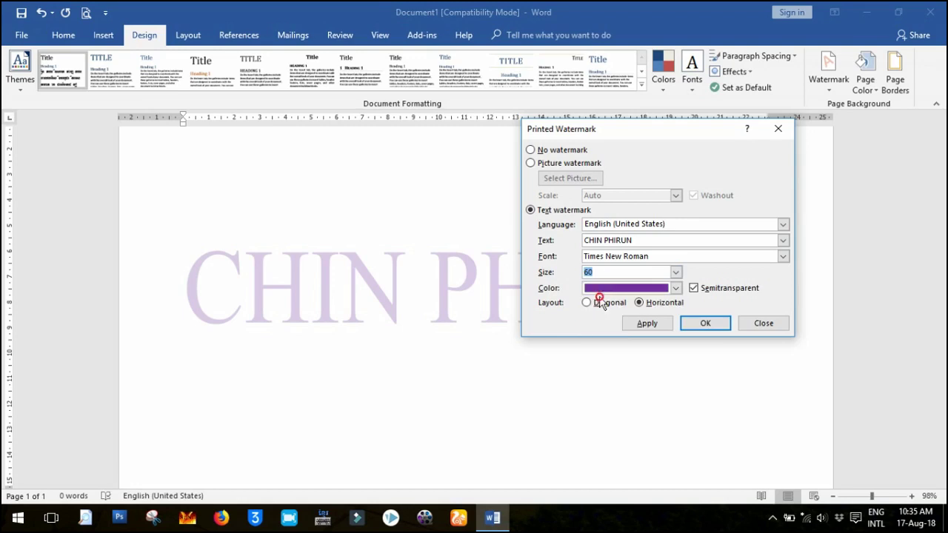
click(660, 326)
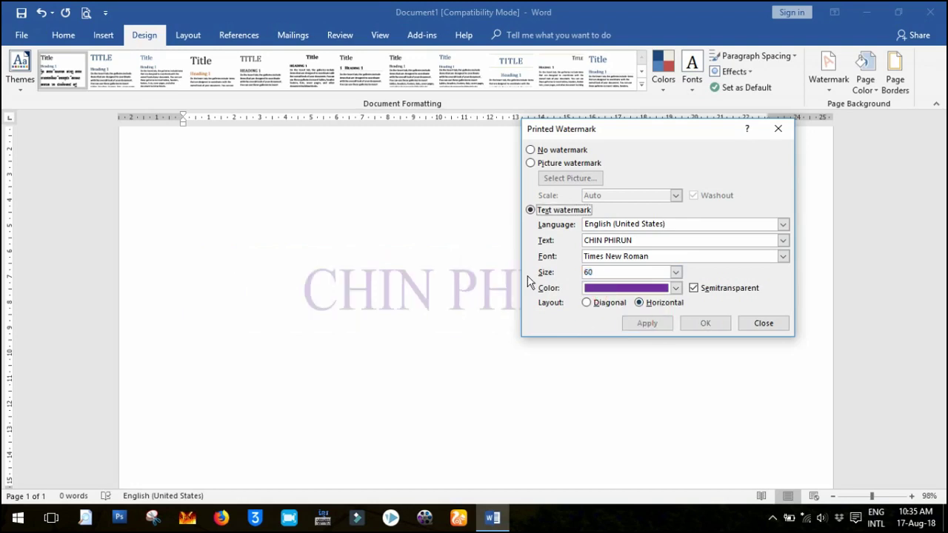
click(676, 271)
drag(676, 306, 679, 324)
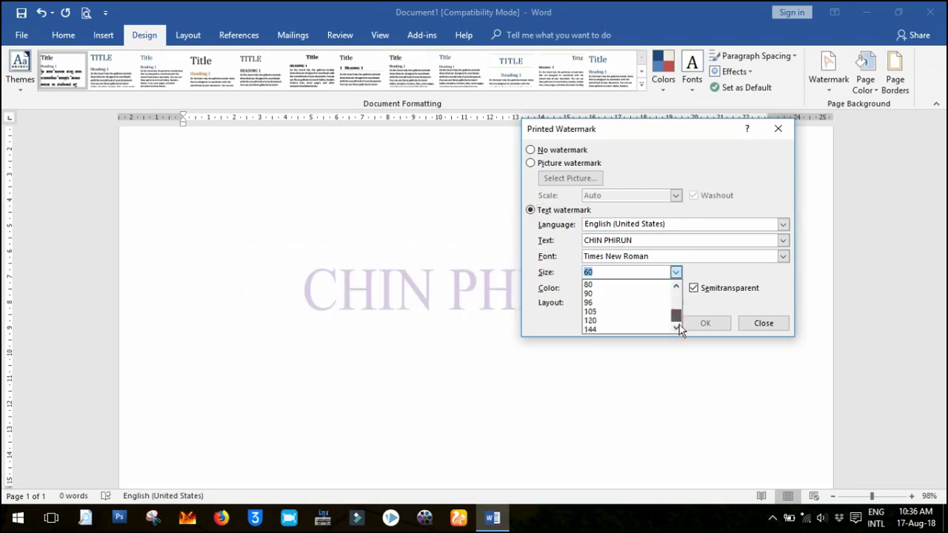
click(628, 320)
click(663, 325)
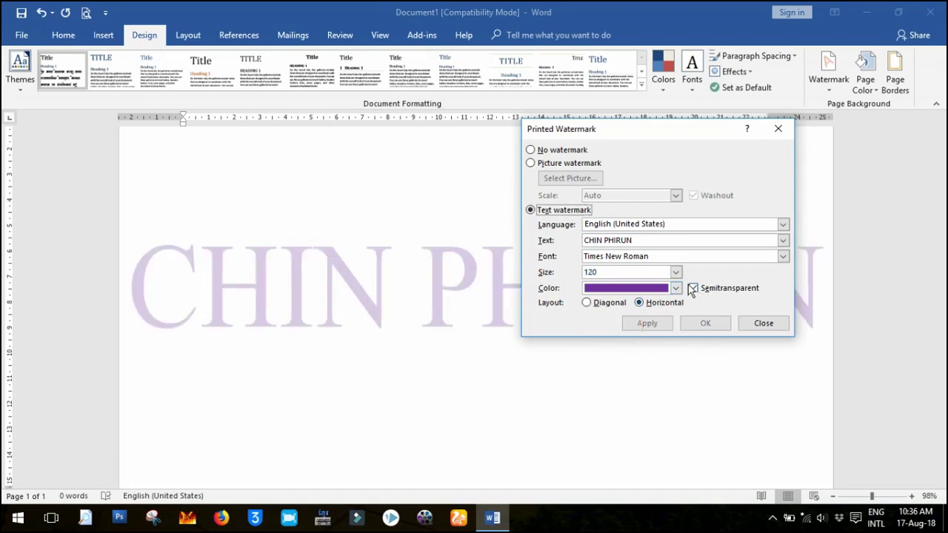
Step: Set the watermark layout to Diagonal, apply it, and close the dialog
click(604, 303)
click(648, 323)
click(781, 329)
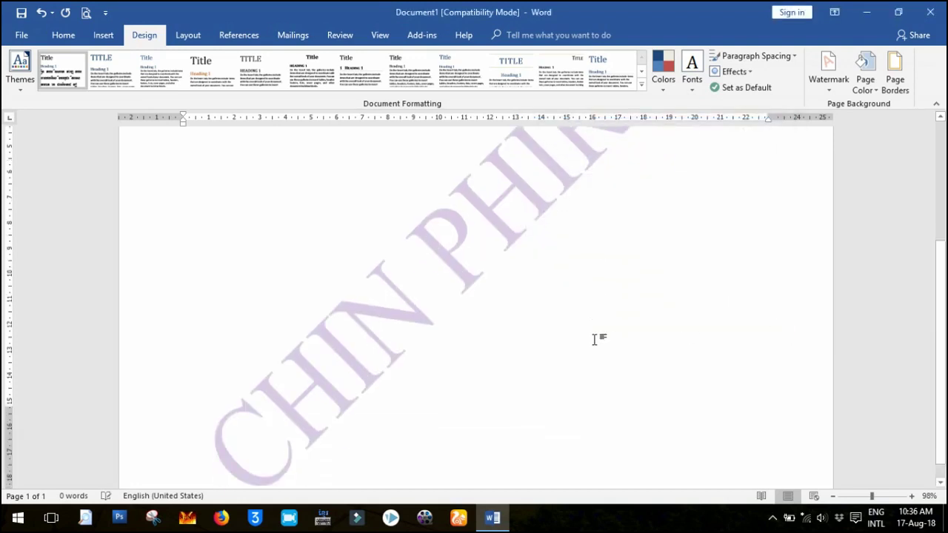
Step: Zoom out to 50% to view the whole page with its diagonal purple watermark
click(832, 496)
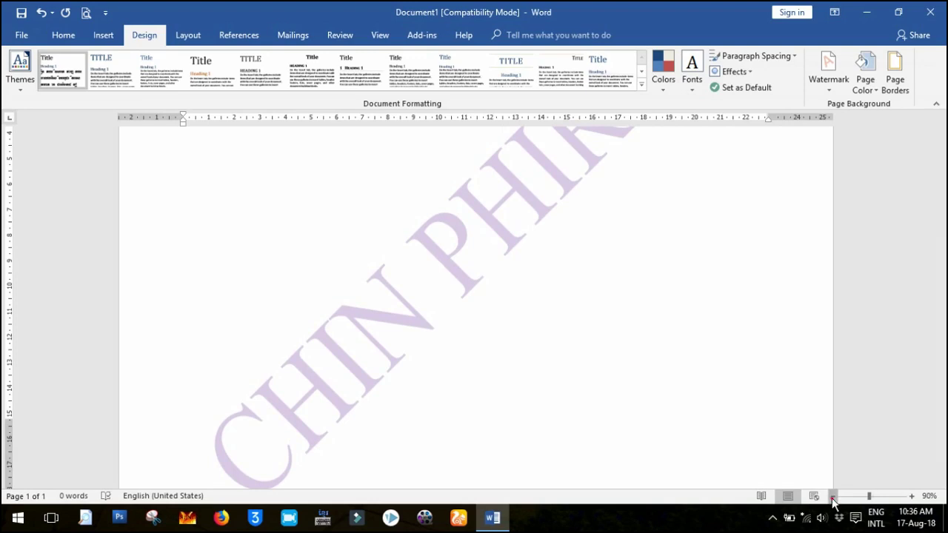
click(832, 496)
click(833, 496)
click(832, 496)
click(832, 496)
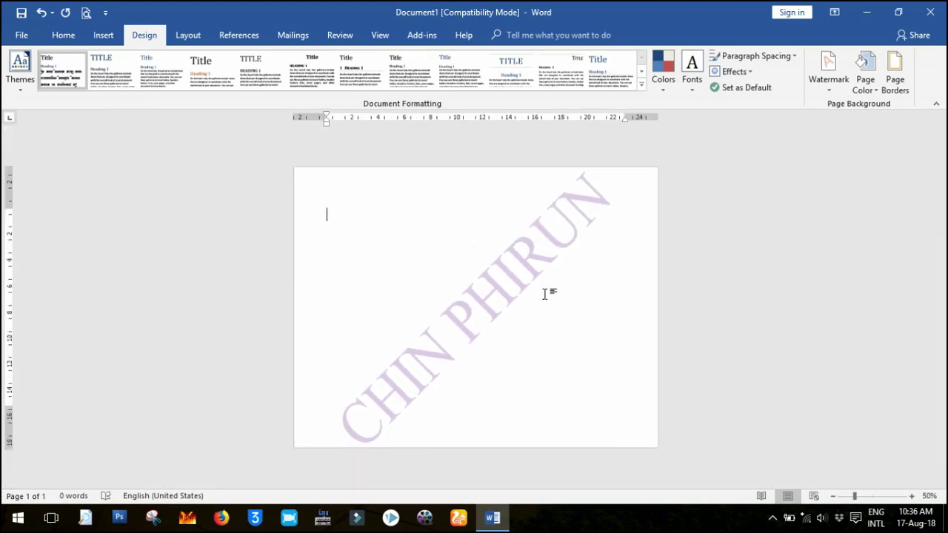